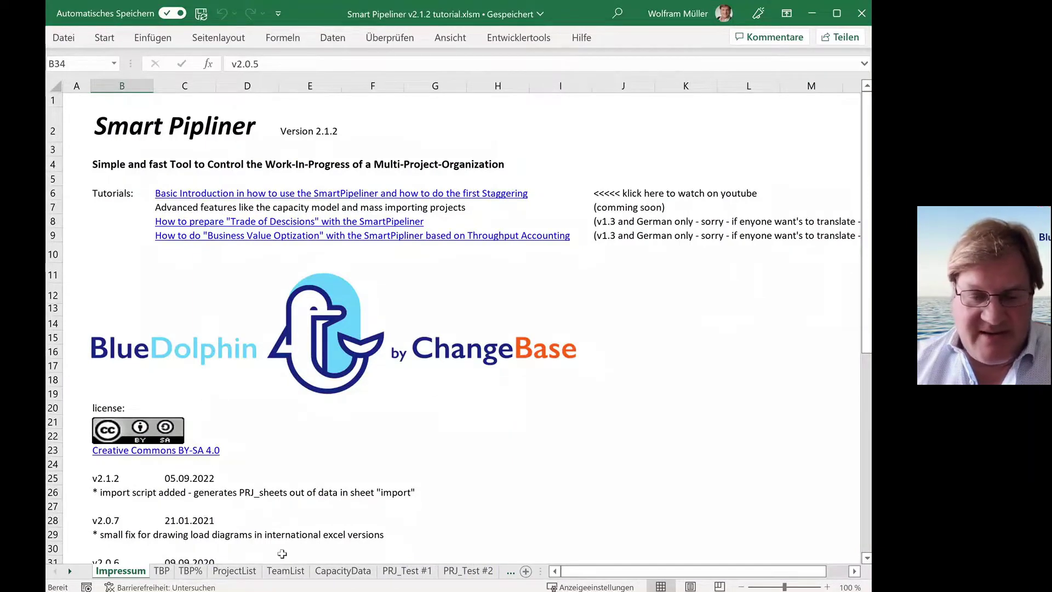
# Step: Open the TeamList sheet and review the Team-ID entries, the project quota column and the monthly columns starting at 2022-09
pyautogui.click(286, 571)
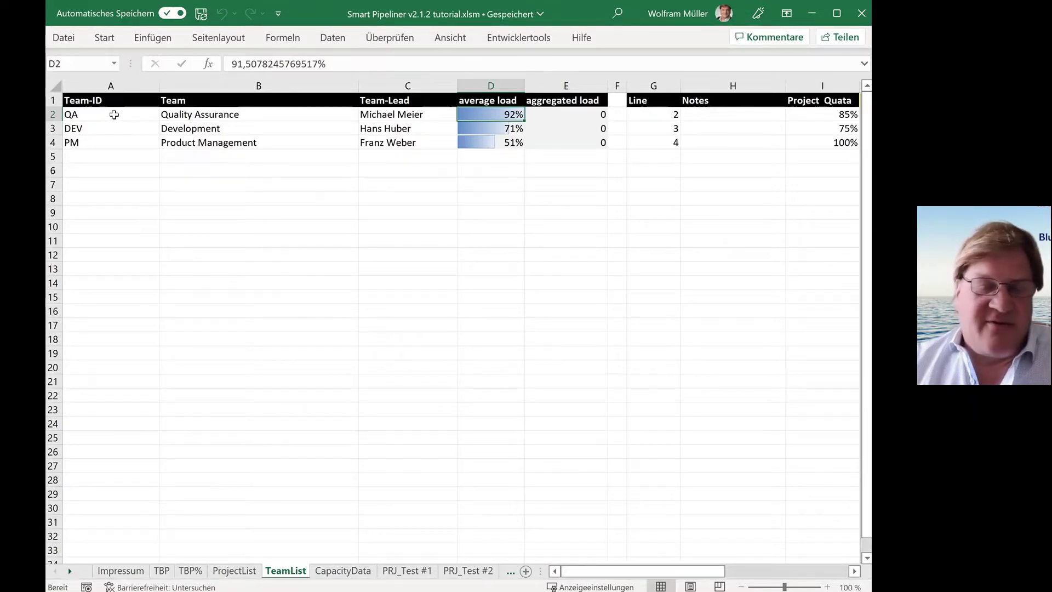
pyautogui.moveTo(114, 114); pyautogui.dragTo(110, 142)
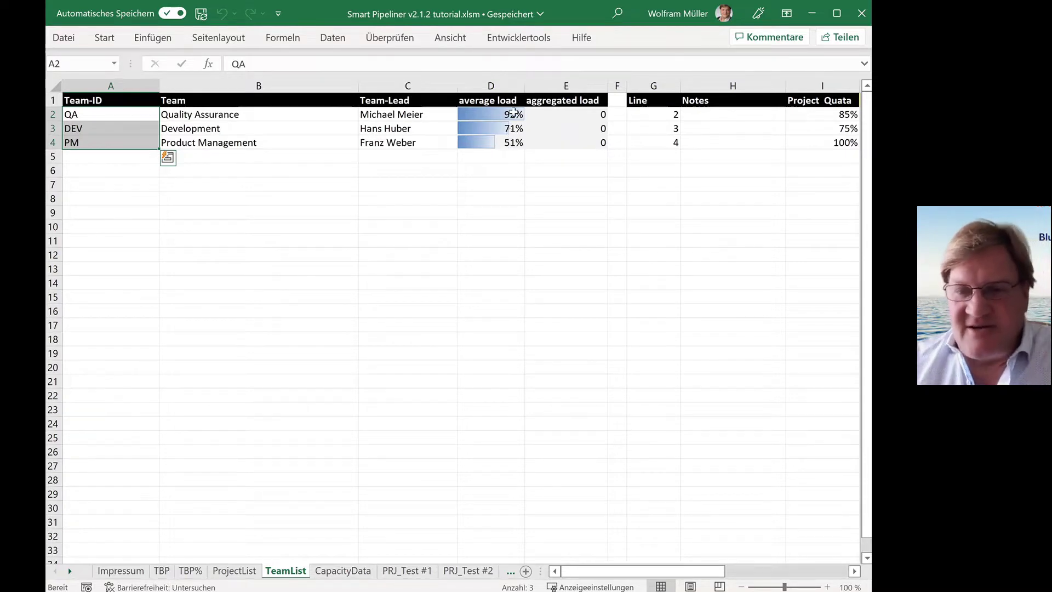
pyautogui.click(718, 145)
pyautogui.press('Tab')
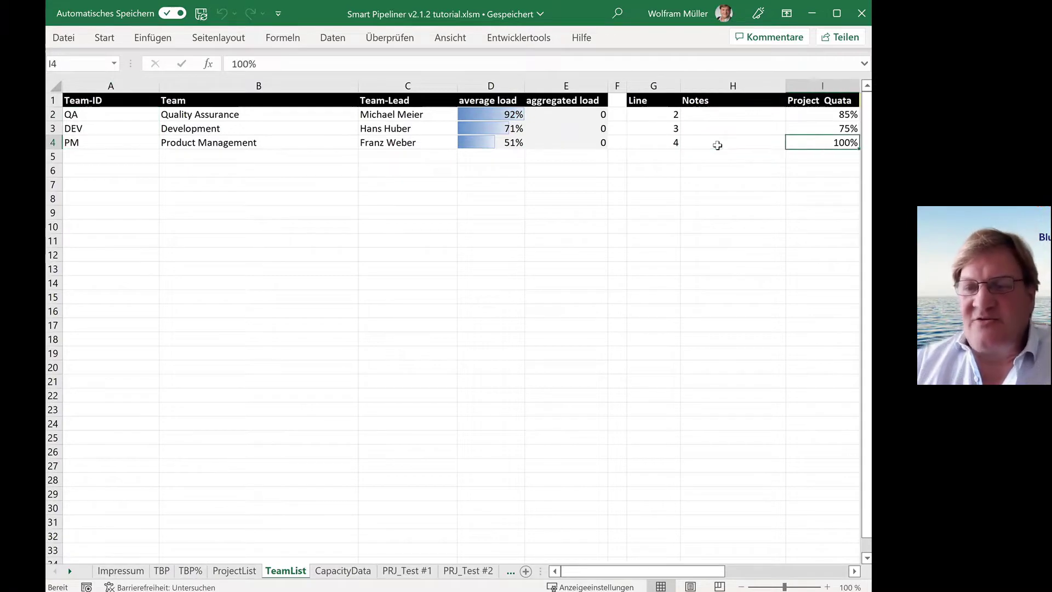
pyautogui.press('Tab')
pyautogui.press('Tab')
pyautogui.press('Tab')
pyautogui.press('Tab')
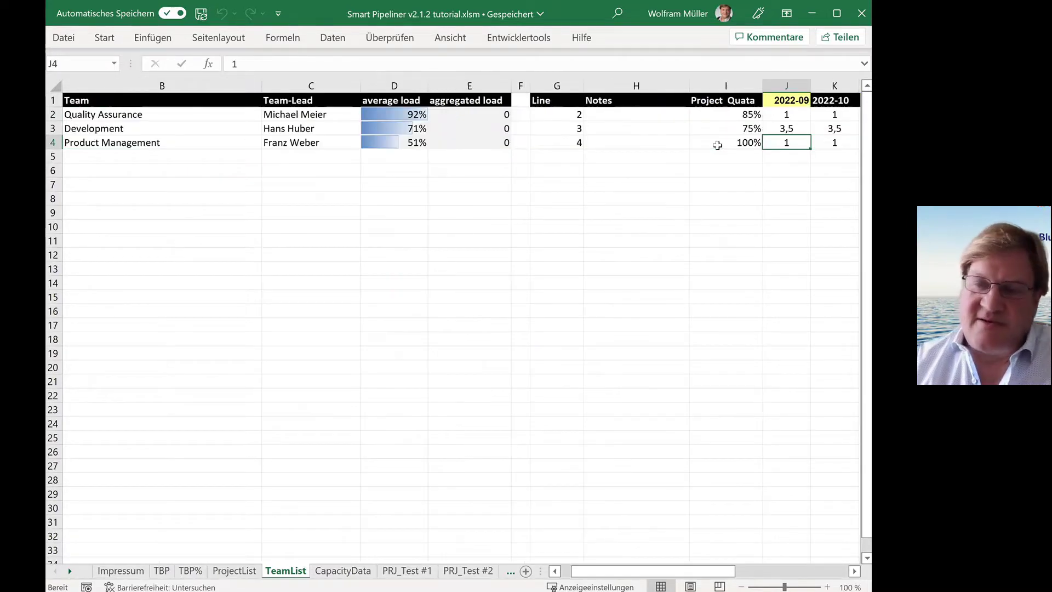
pyautogui.press('Tab')
pyautogui.press('Tab')
# Step: Compare the 2022-09 staffing figures of the QA, DEV and PM teams with their project quotas
pyautogui.press('Left')
pyautogui.press('Left')
pyautogui.press('Left')
pyautogui.press('Left')
pyautogui.press('Left')
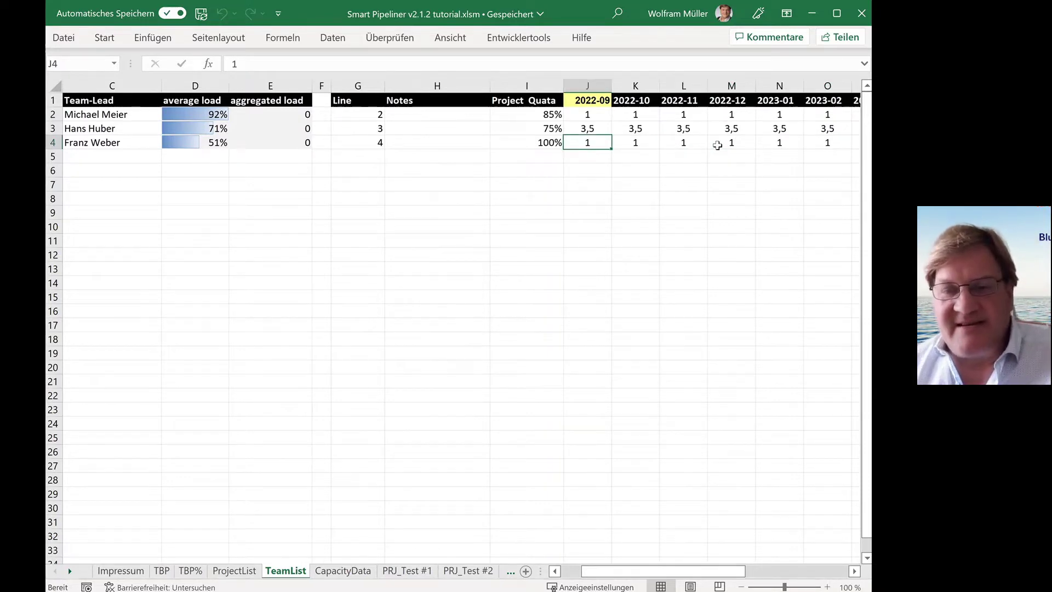
pyautogui.press('Left')
pyautogui.press('Up')
pyautogui.press('Up')
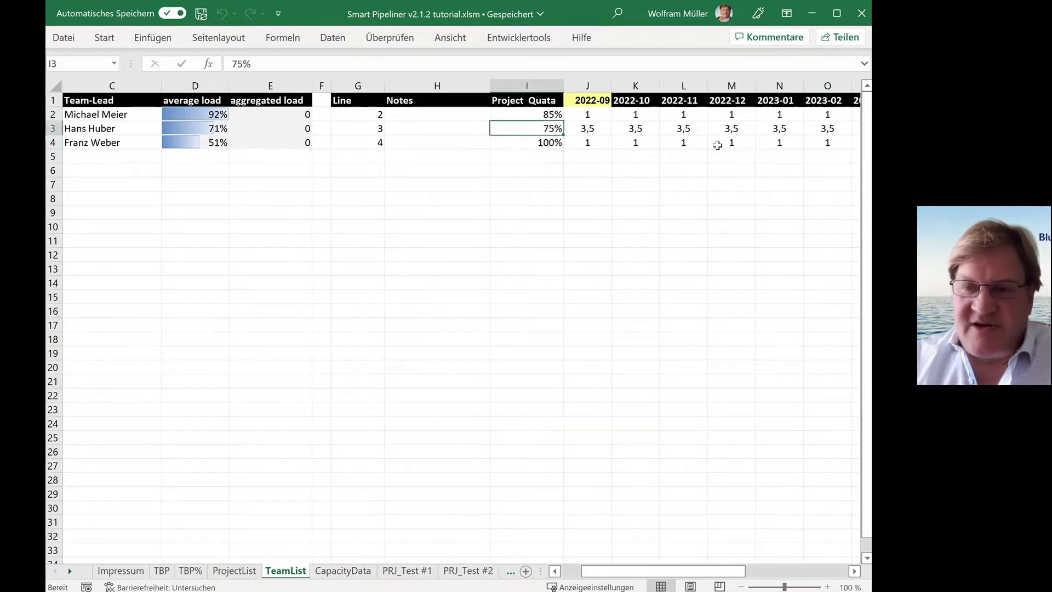
pyautogui.press('Right')
pyautogui.press('Down')
pyautogui.press('Down')
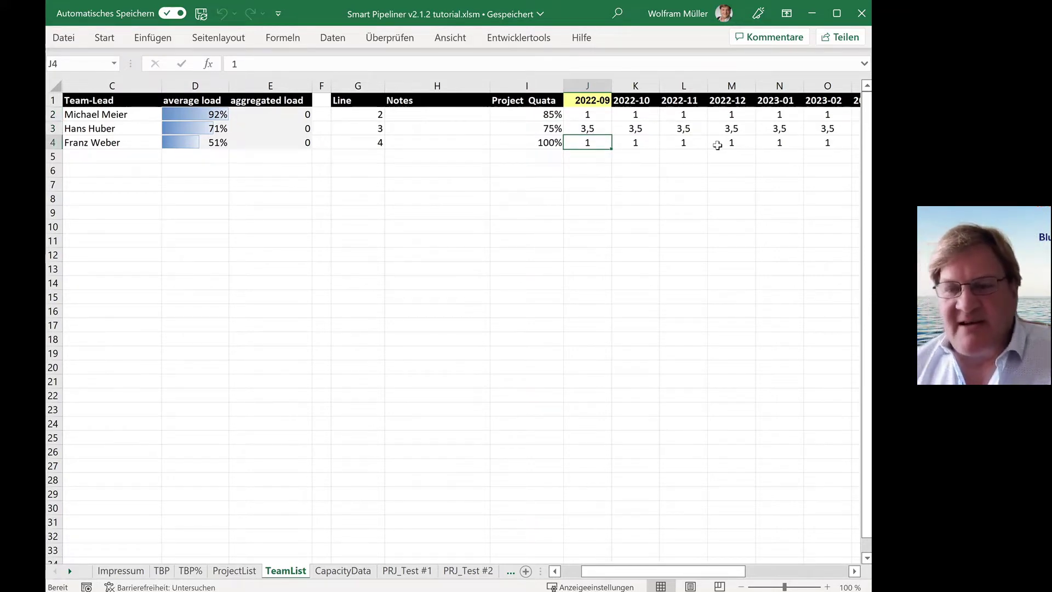
pyautogui.press('Up')
pyautogui.press('Up')
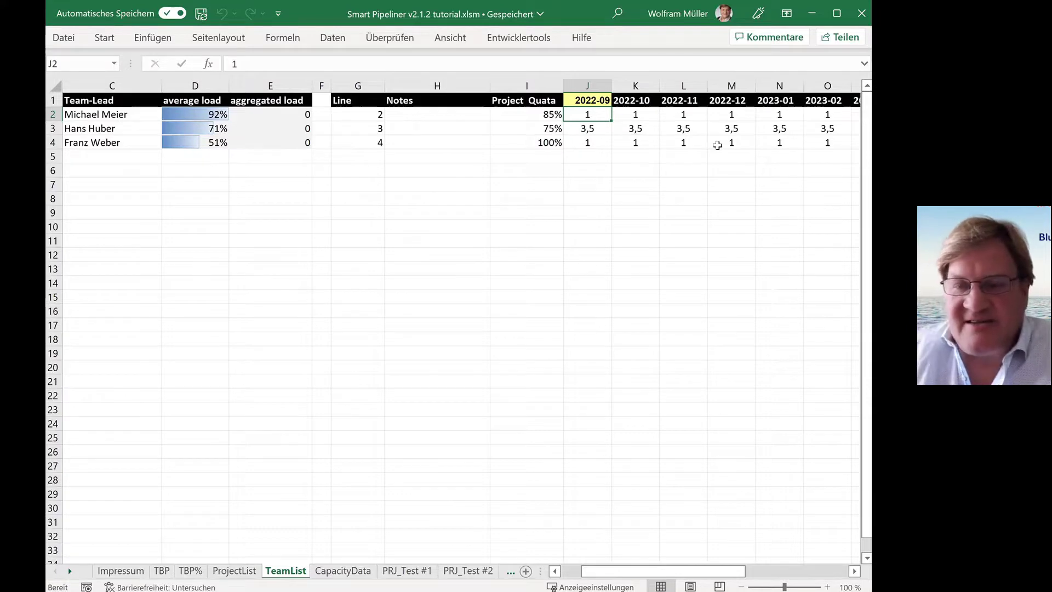
# Step: Examine the project quota of each team in the TeamList, row by row, alongside its 2022-09 staffing
pyautogui.press('Left')
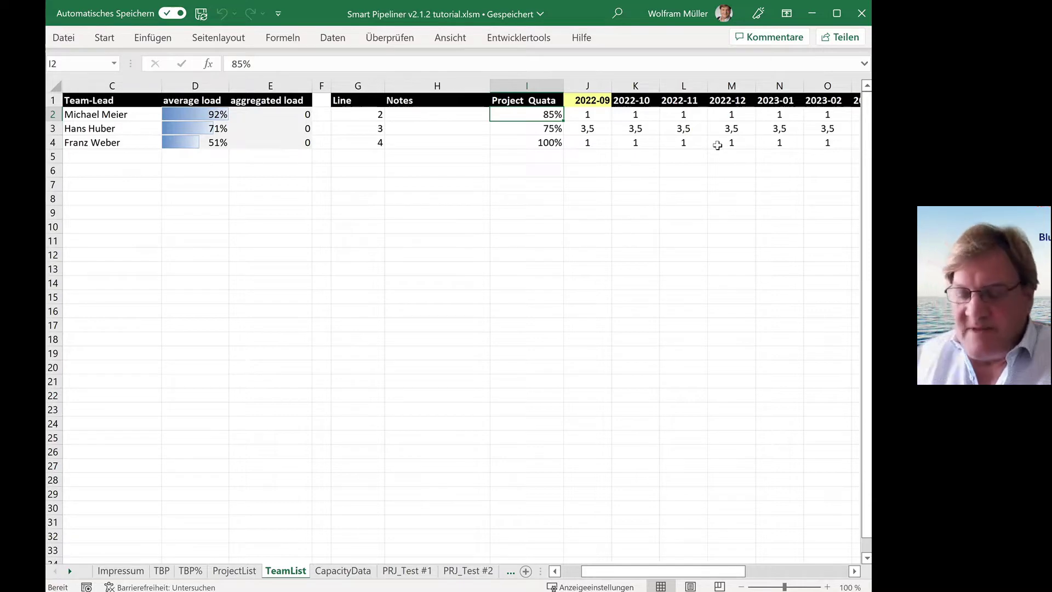
pyautogui.press('Right')
pyautogui.press('Down')
pyautogui.press('Down')
pyautogui.press('Up')
pyautogui.press('Up')
pyautogui.press('Left')
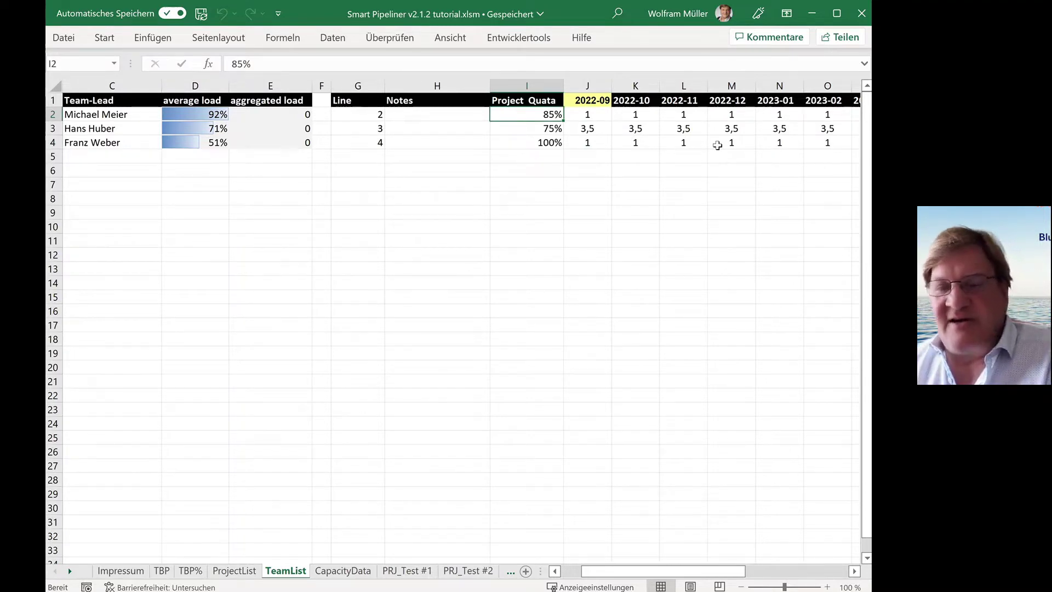
pyautogui.press('Down')
pyautogui.press('Down')
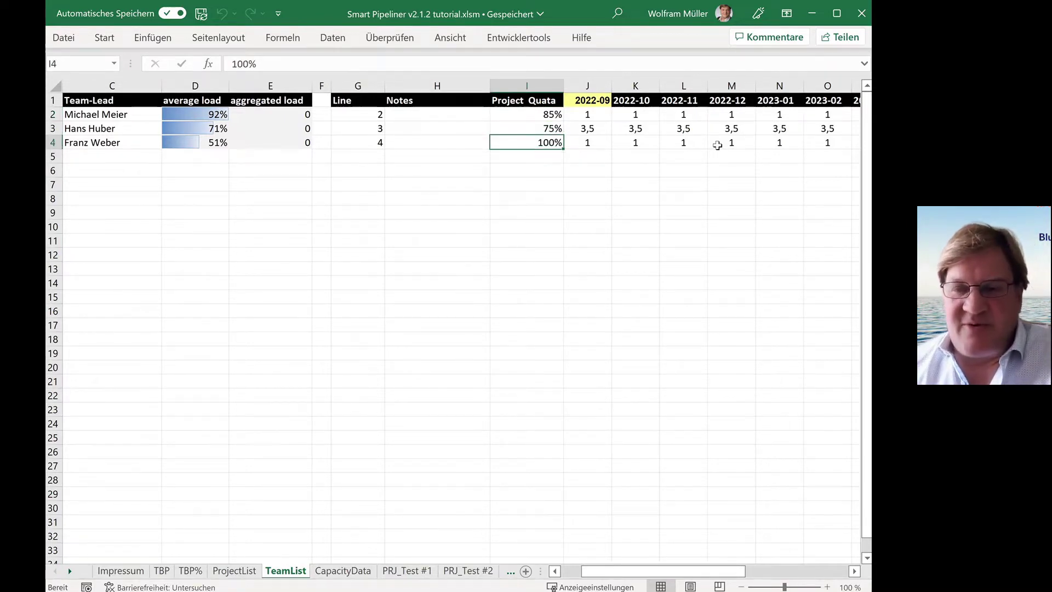
pyautogui.press('Up')
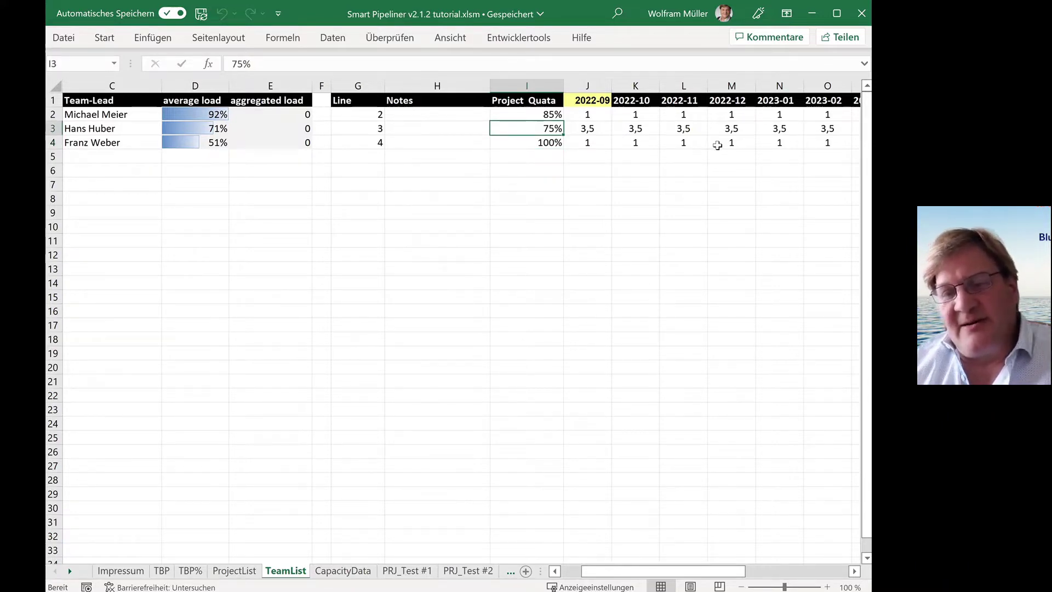
pyautogui.press('Down')
pyautogui.press('Up')
pyautogui.press('Up')
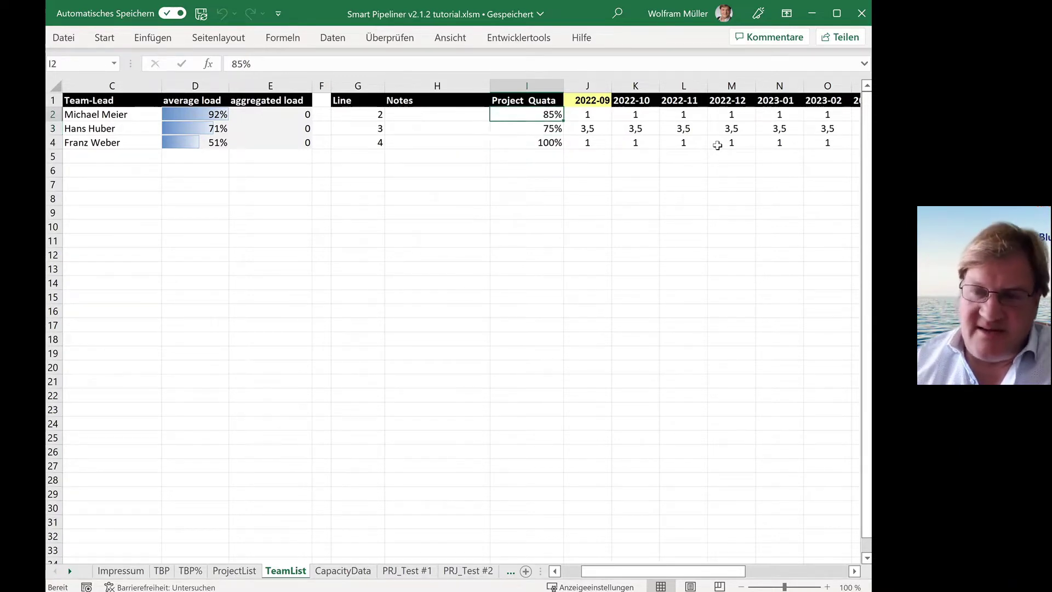
pyautogui.press('Right')
pyautogui.press('Down')
pyautogui.press('Down')
pyautogui.press('Left')
pyautogui.press('Up')
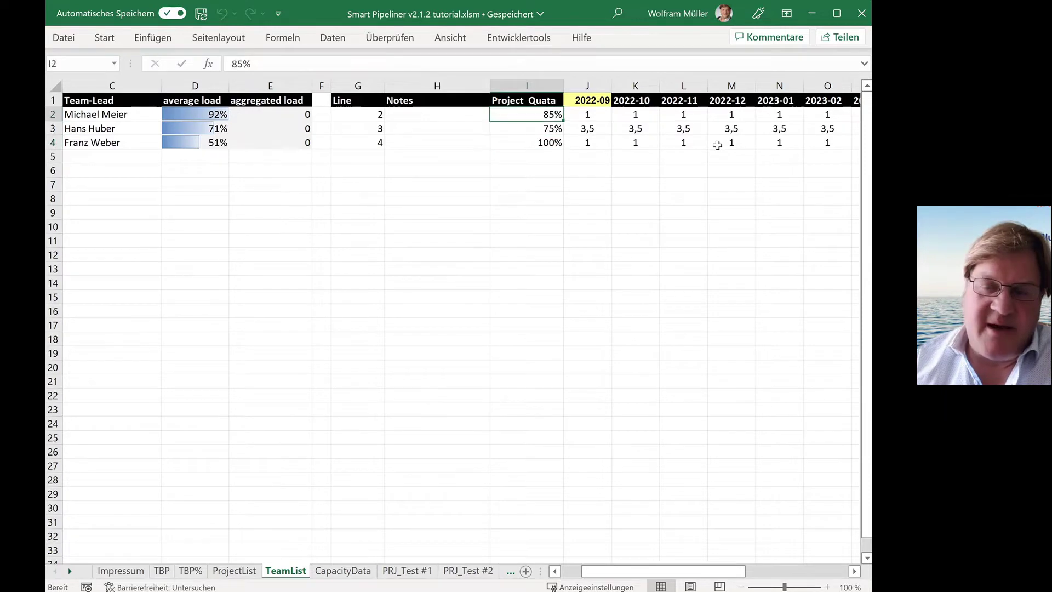
pyautogui.press('Up')
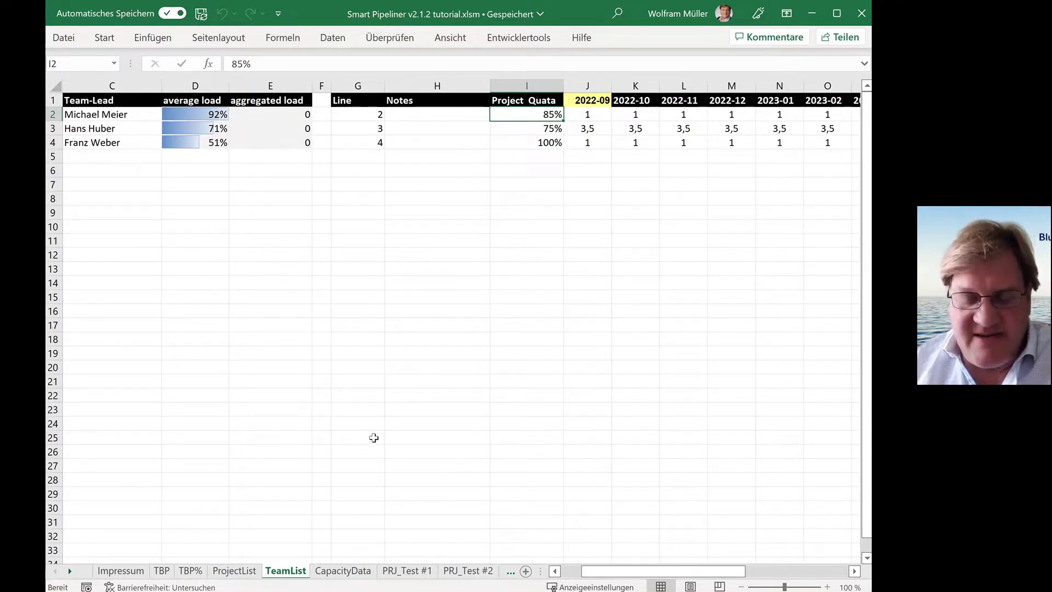
# Step: Open the CapacityData sheet and examine its Team-ID, Year, Month and Capacity columns in the first PM rows
pyautogui.click(345, 573)
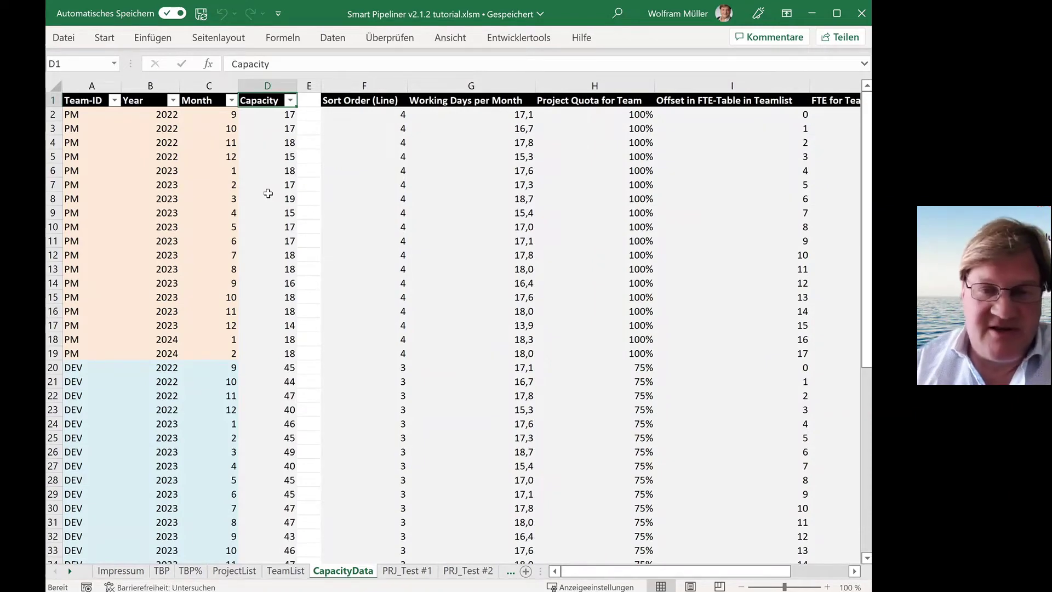
pyautogui.click(276, 115)
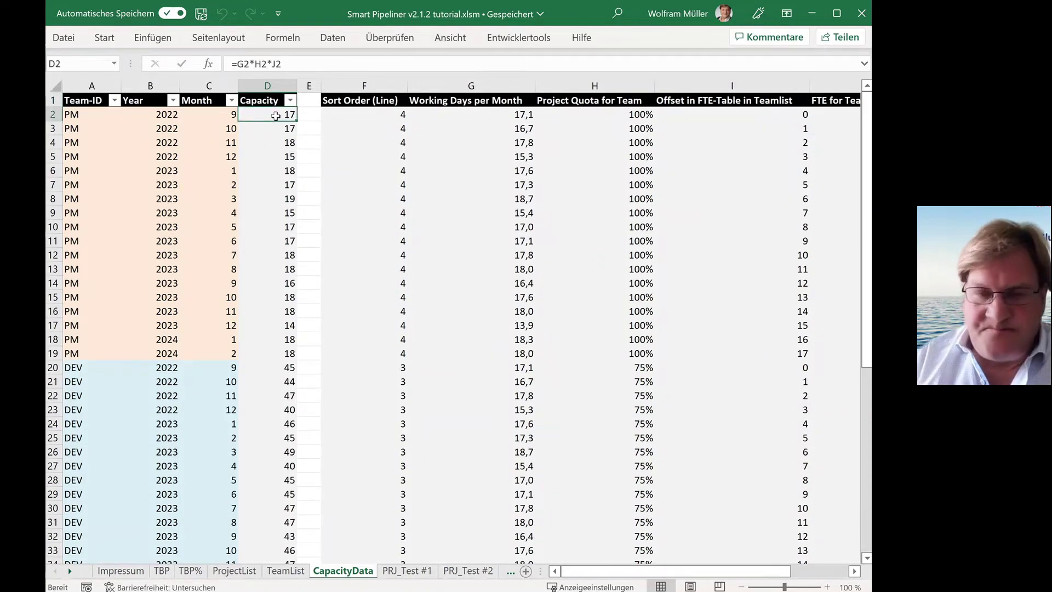
pyautogui.press('Up')
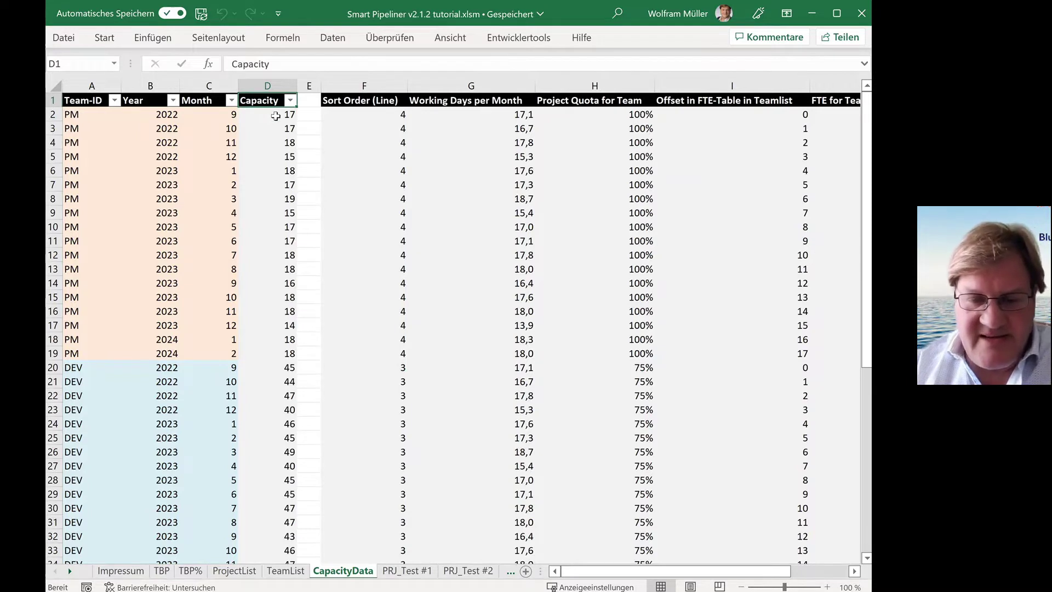
pyautogui.press('Left')
pyautogui.press('Left')
pyautogui.press('Left')
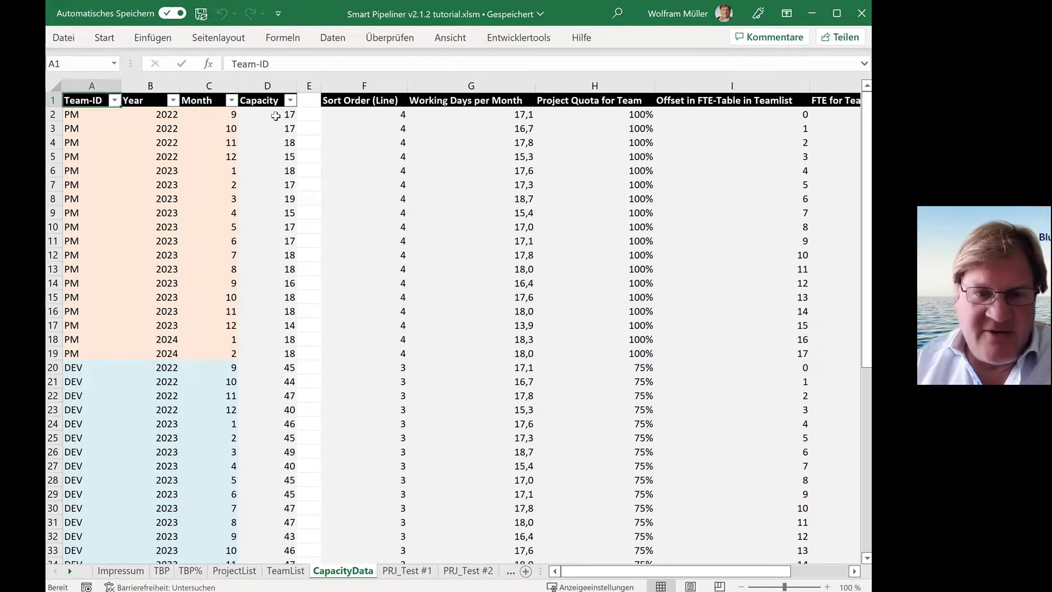
pyautogui.press('Down')
pyautogui.press('Right')
pyautogui.press('Right')
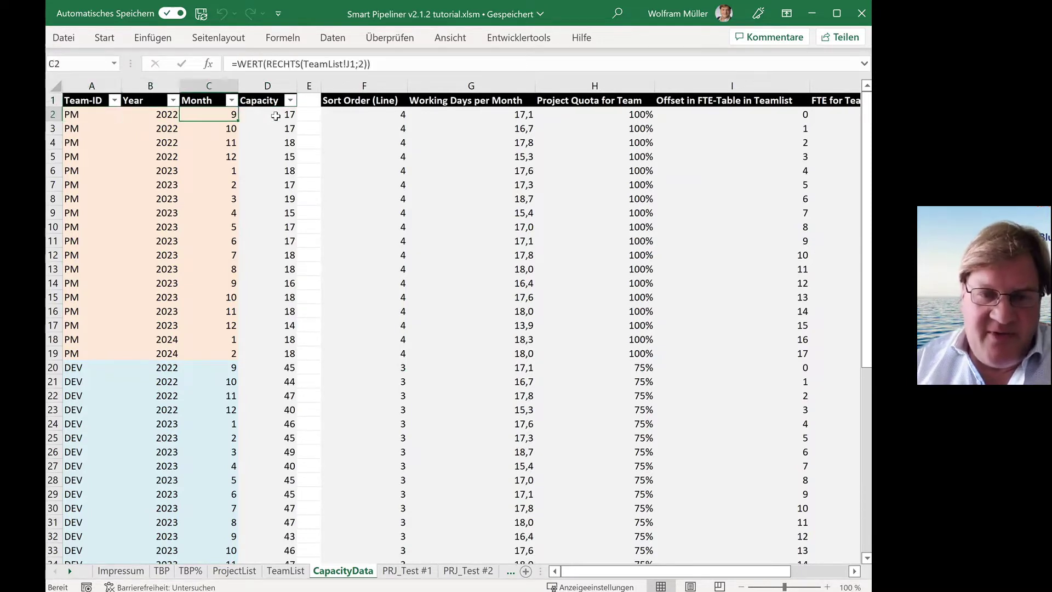
pyautogui.press('Left')
pyautogui.press('Left')
pyautogui.press('Down')
pyautogui.press('Down')
pyautogui.press('Down')
pyautogui.press('Down')
pyautogui.press('Down')
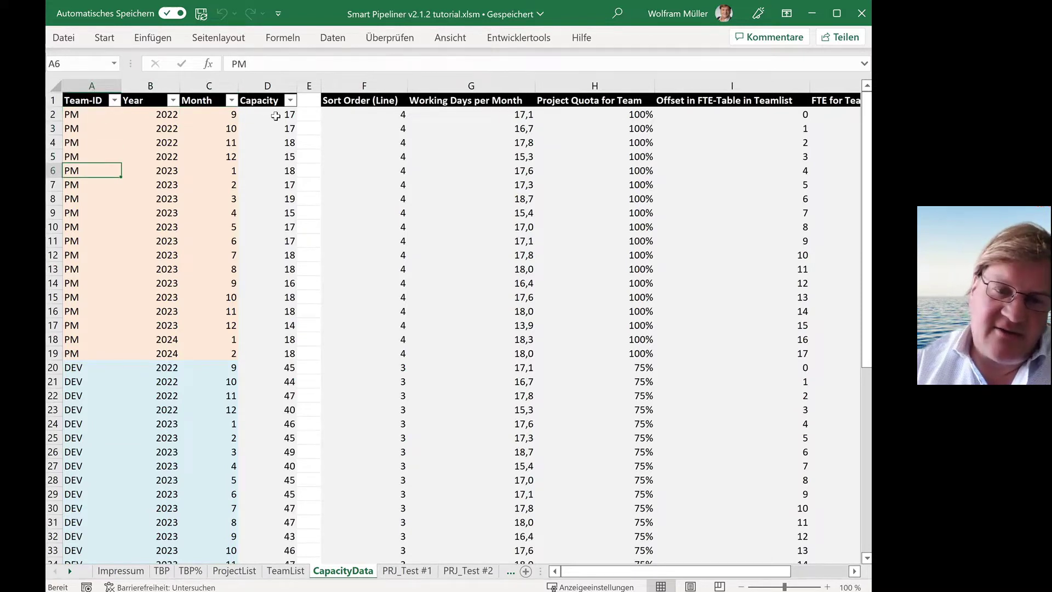
pyautogui.press('Down')
pyautogui.press('Right')
pyautogui.press('Right')
pyautogui.press('Right')
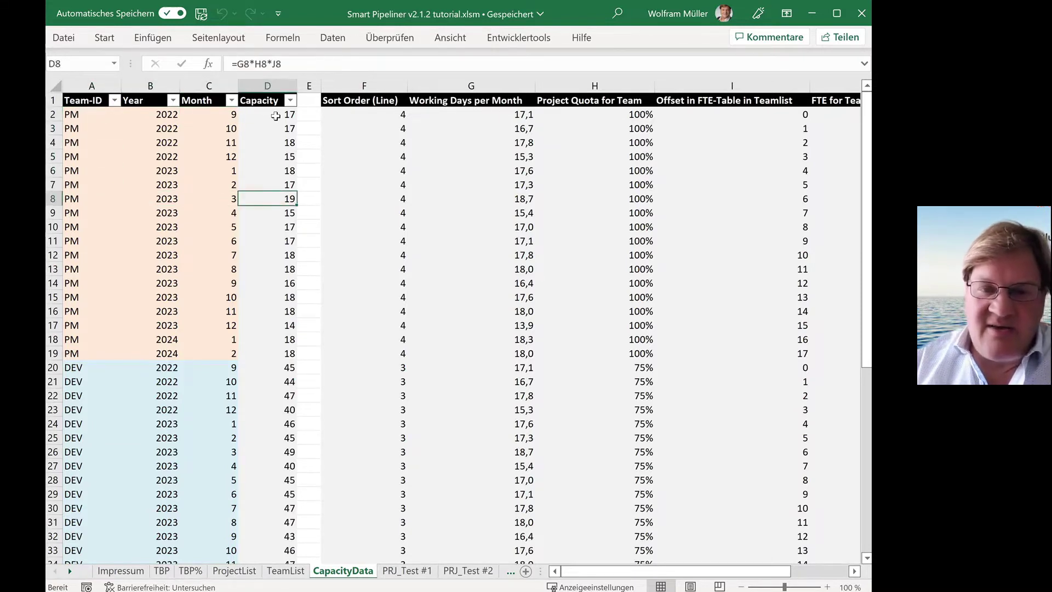
# Step: Go through the monthly Capacity formulas of the PM team in rows 2 to 19 and return to cell D2
pyautogui.press('Up')
pyautogui.press('Up')
pyautogui.press('Up')
pyautogui.press('Up')
pyautogui.press('Up')
pyautogui.press('Down')
pyautogui.press('Down')
pyautogui.press('Down')
pyautogui.press('Down')
pyautogui.press('Down')
pyautogui.press('Down')
pyautogui.press('Down')
pyautogui.press('Down')
pyautogui.press('Down')
pyautogui.press('Down')
pyautogui.press('Down')
pyautogui.press('Down')
pyautogui.press('Down')
pyautogui.press('Down')
pyautogui.press('Down')
pyautogui.press('Down')
pyautogui.press('Down')
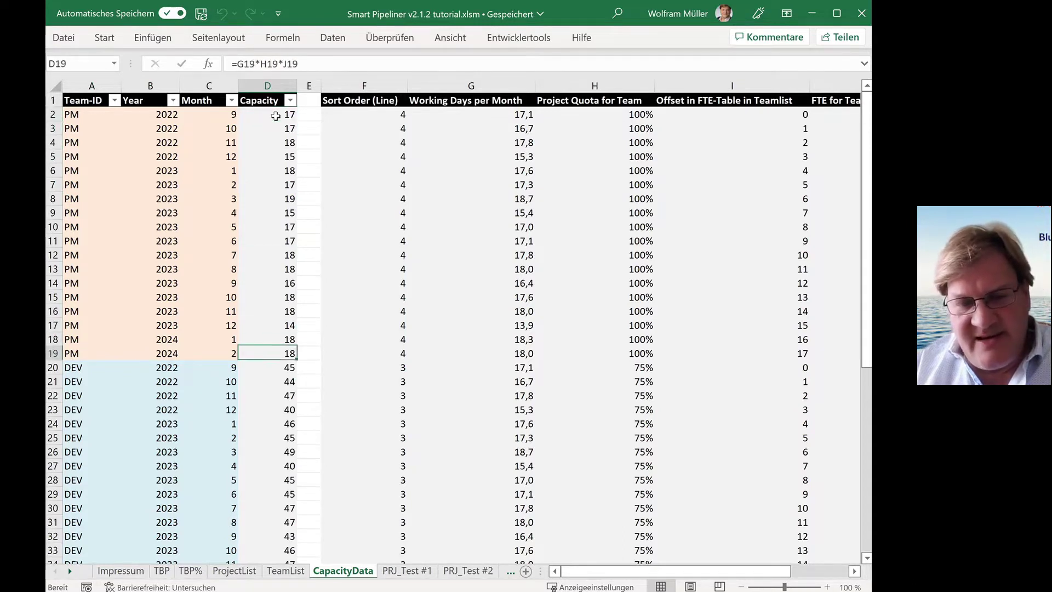
pyautogui.press('Up')
pyautogui.press('Up')
pyautogui.press('Up')
pyautogui.press('Up')
pyautogui.press('Up')
pyautogui.press('Up')
pyautogui.press('Up')
pyautogui.press('Up')
pyautogui.press('Up')
pyautogui.press('Up')
pyautogui.press('Up')
pyautogui.press('Up')
pyautogui.press('Up')
pyautogui.press('Up')
pyautogui.press('Up')
pyautogui.press('Up')
pyautogui.press('Up')
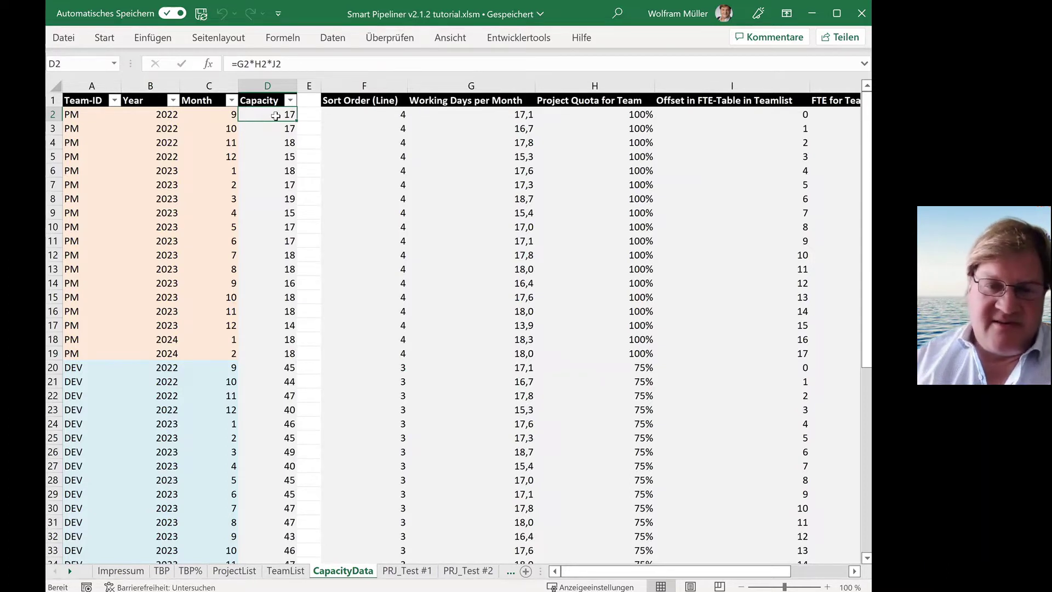
pyautogui.press('Down')
pyautogui.press('Down')
pyautogui.press('Down')
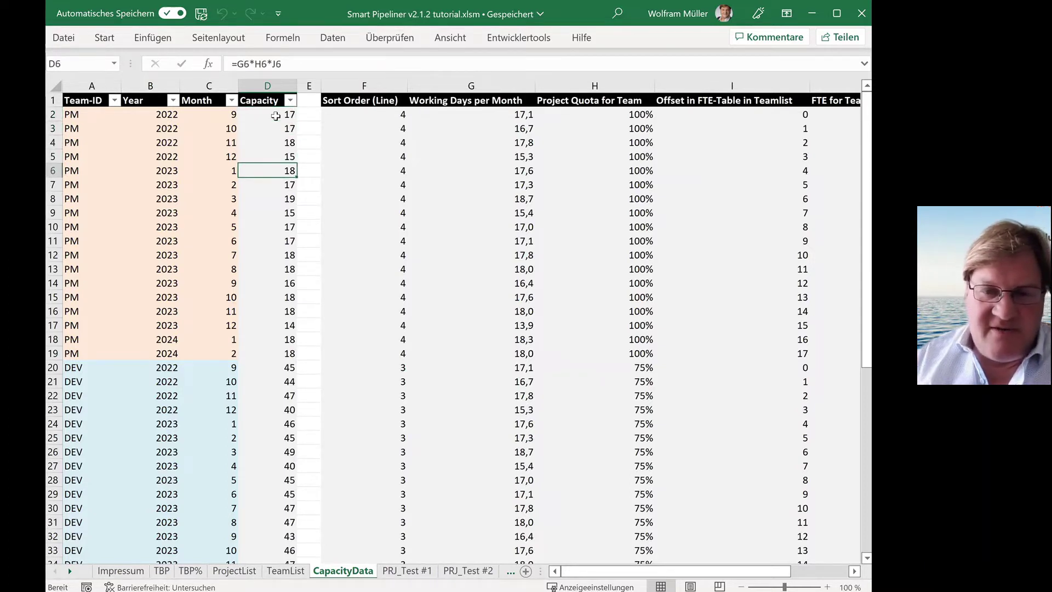
pyautogui.press('Down')
pyautogui.press('Down')
pyautogui.press('Down')
pyautogui.press('Down')
pyautogui.press('Down')
pyautogui.press('Down')
pyautogui.press('Down')
pyautogui.press('Down')
pyautogui.press('Down')
pyautogui.press('Down')
pyautogui.press('Down')
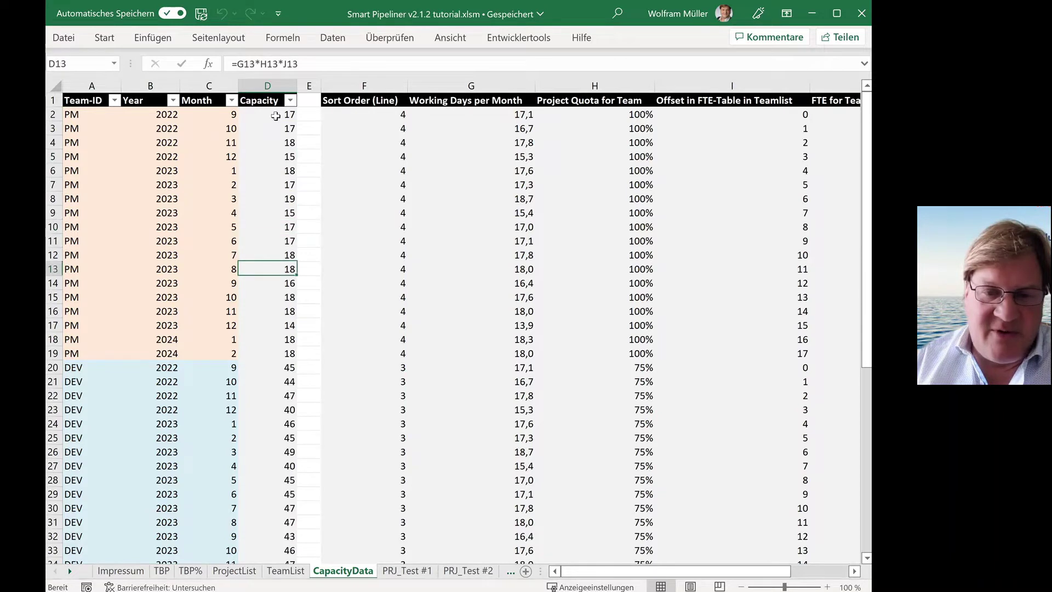
pyautogui.press('Down')
pyautogui.press('Down')
pyautogui.press('Up')
pyautogui.press('Up')
pyautogui.press('Up')
pyautogui.press('Up')
pyautogui.press('Up')
pyautogui.press('Up')
pyautogui.press('Up')
pyautogui.press('Up')
pyautogui.press('Up')
pyautogui.press('Up')
pyautogui.press('Up')
pyautogui.press('Up')
pyautogui.press('Up')
pyautogui.press('Up')
pyautogui.press('Up')
pyautogui.press('Up')
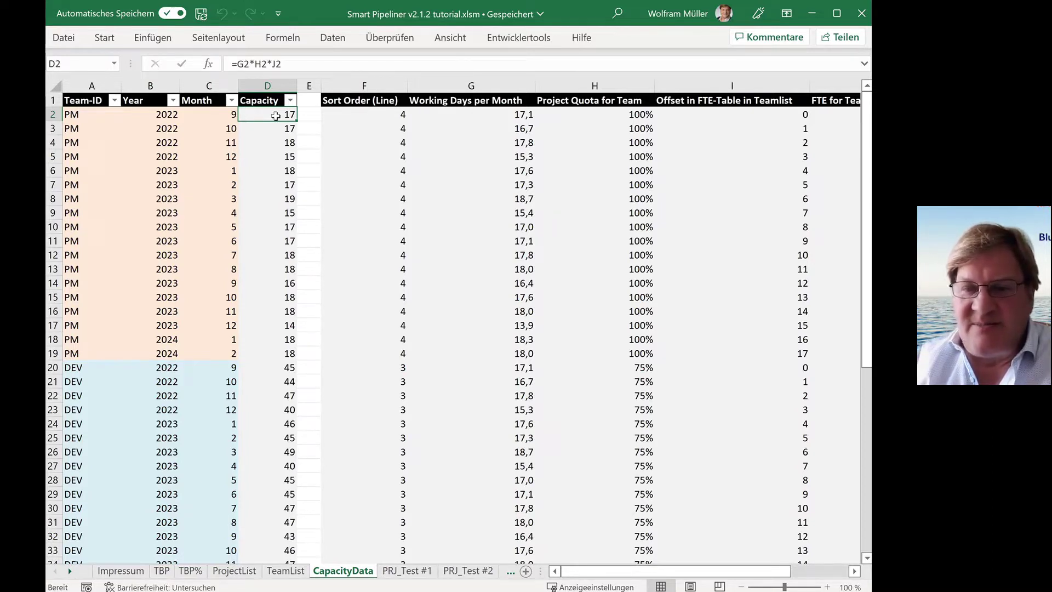
# Step: Examine the formulas behind the FTE-table offset, the project quota and the working days per month for the PM team
pyautogui.press('Right')
pyautogui.press('Right')
pyautogui.press('Right')
pyautogui.press('Right')
pyautogui.press('Right')
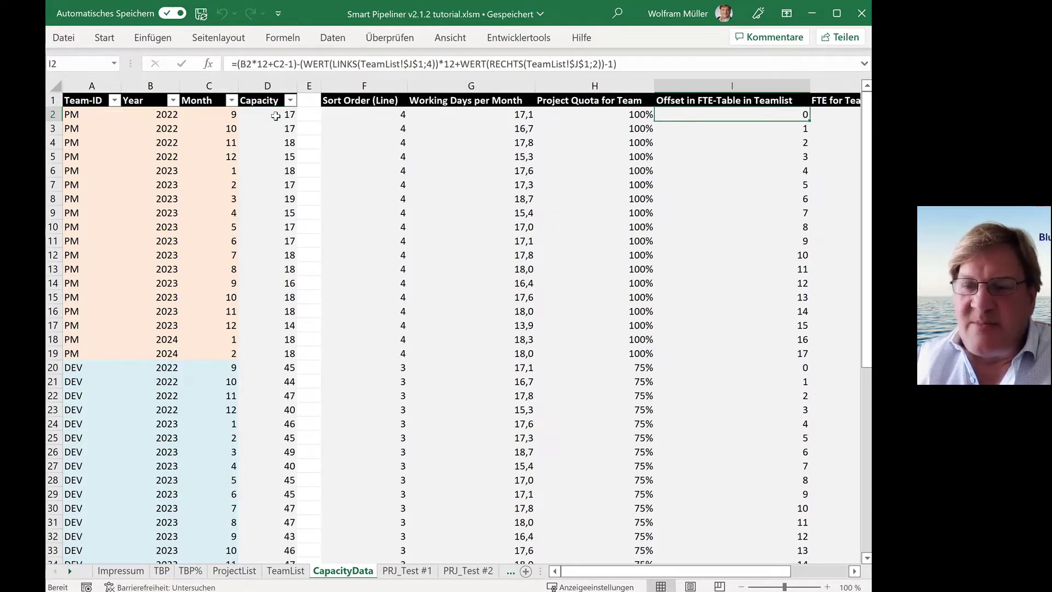
pyautogui.press('Left')
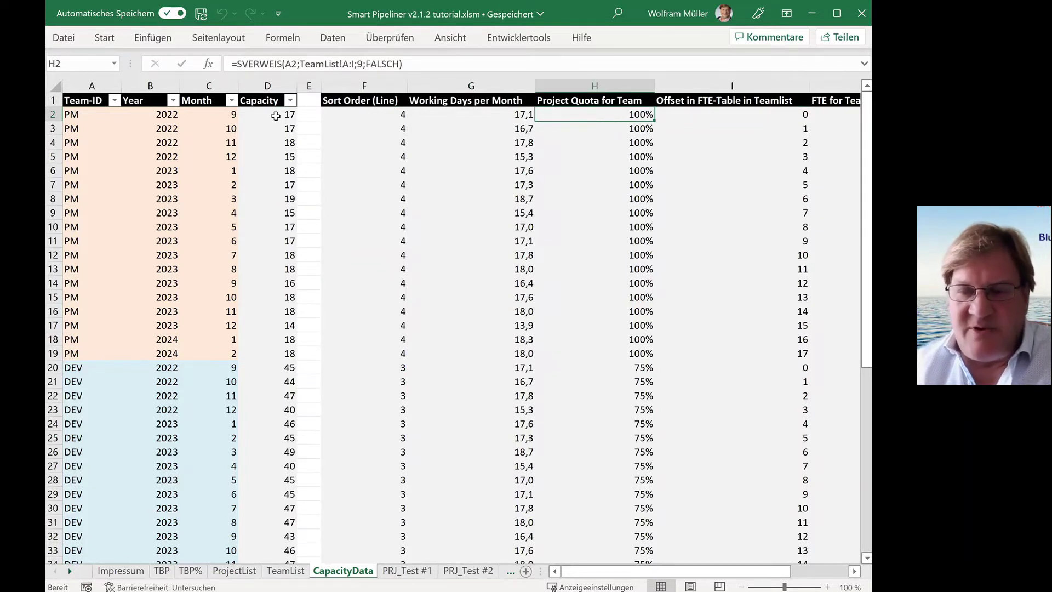
pyautogui.press('Left')
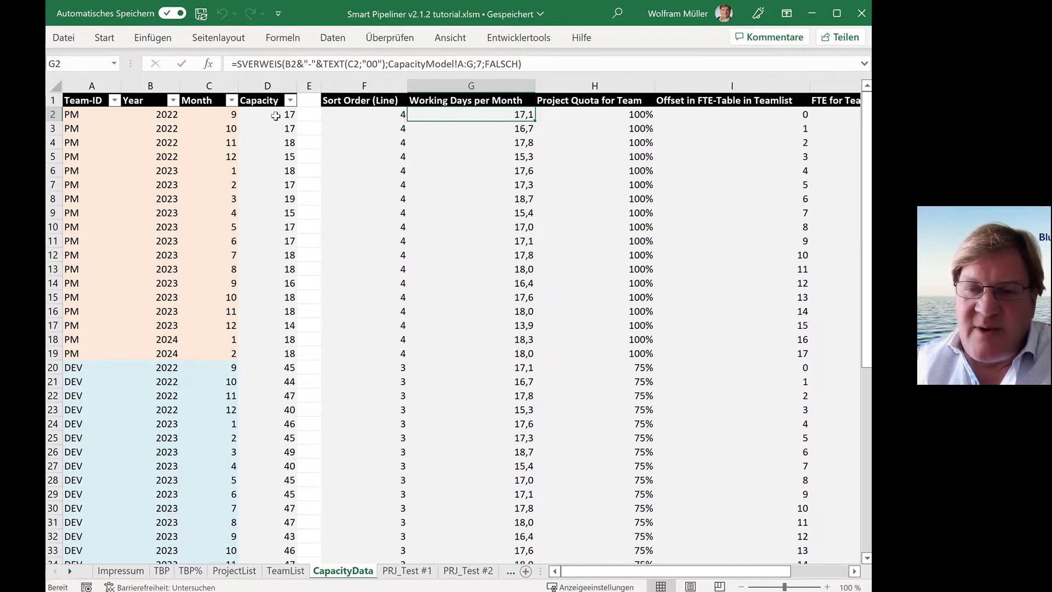
pyautogui.press('Down')
pyautogui.press('Down')
pyautogui.press('Down')
pyautogui.press('Down')
pyautogui.press('Down')
pyautogui.press('Down')
pyautogui.press('Down')
pyautogui.press('Down')
pyautogui.press('Down')
pyautogui.press('Down')
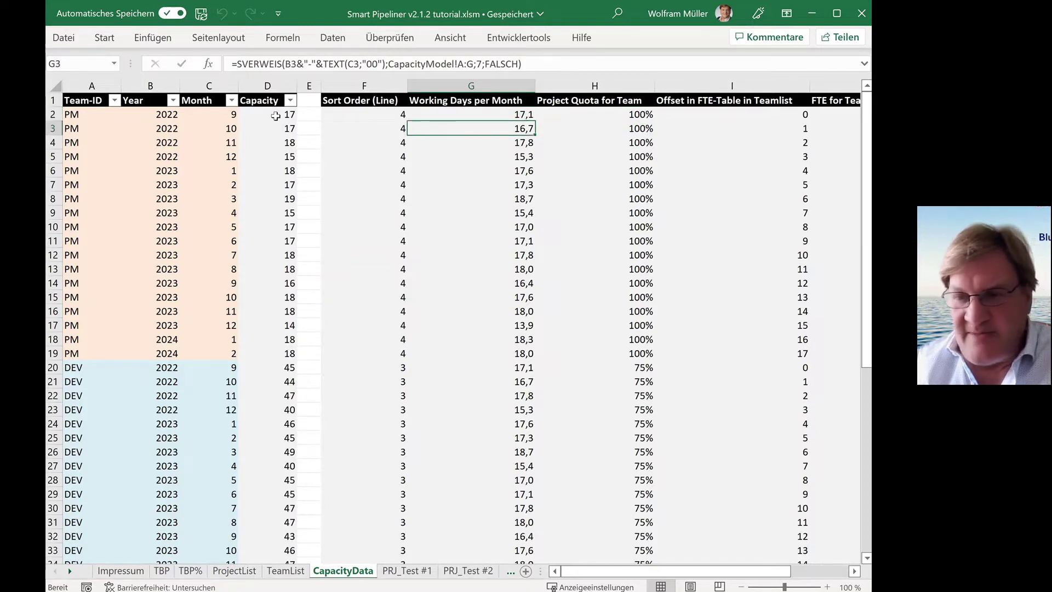
# Step: Inspect the FTE for Team for Month formula in row 12 and trace back through the neighbouring helper columns
pyautogui.press('Right')
pyautogui.press('Right')
pyautogui.press('Right')
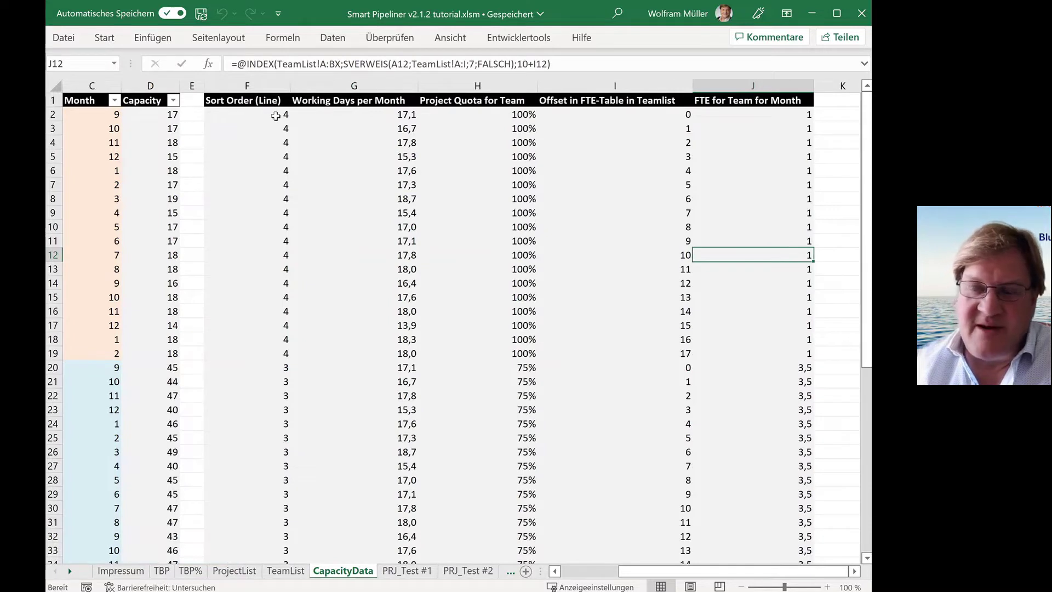
pyautogui.press('Left')
pyautogui.press('Left')
pyautogui.press('Left')
pyautogui.press('Left')
pyautogui.press('Left')
pyautogui.press('Left')
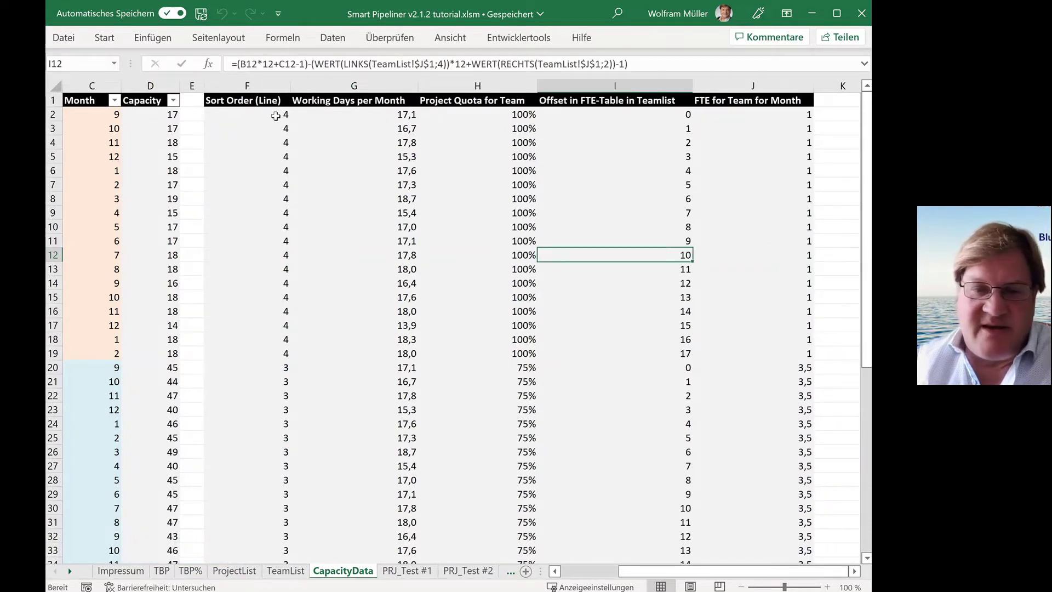
# Step: Return to the first PM Capacity cell D2 and inspect which helper cells its formula multiplies
pyautogui.press('Up')
pyautogui.press('Up')
pyautogui.press('Up')
pyautogui.press('Up')
pyautogui.press('Up')
pyautogui.press('Up')
pyautogui.press('Up')
pyautogui.press('Up')
pyautogui.press('Up')
pyautogui.press('Up')
pyautogui.press('Up')
pyautogui.press('Down')
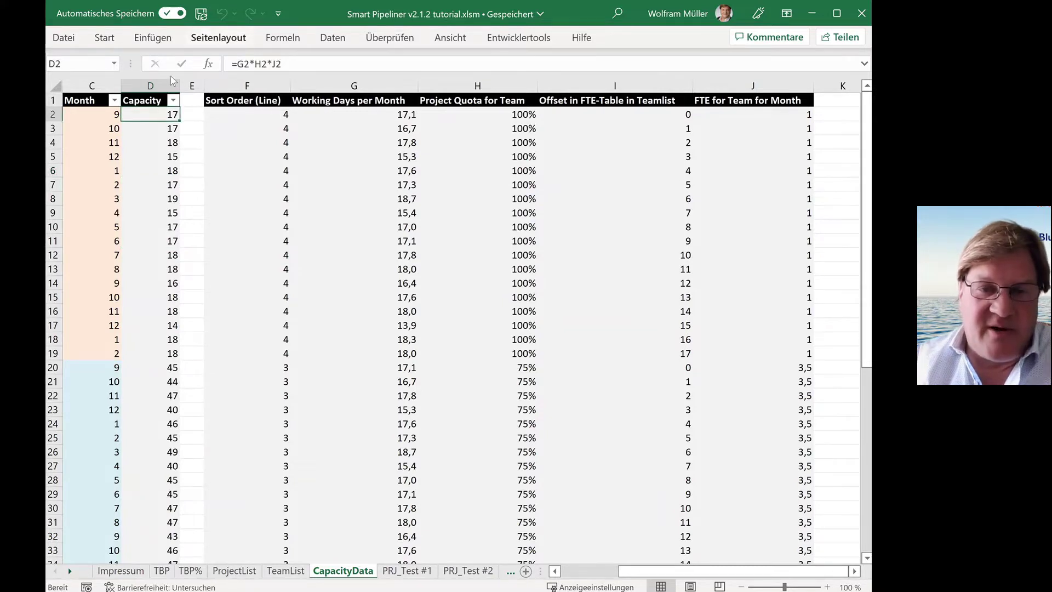
pyautogui.doubleClick(167, 116)
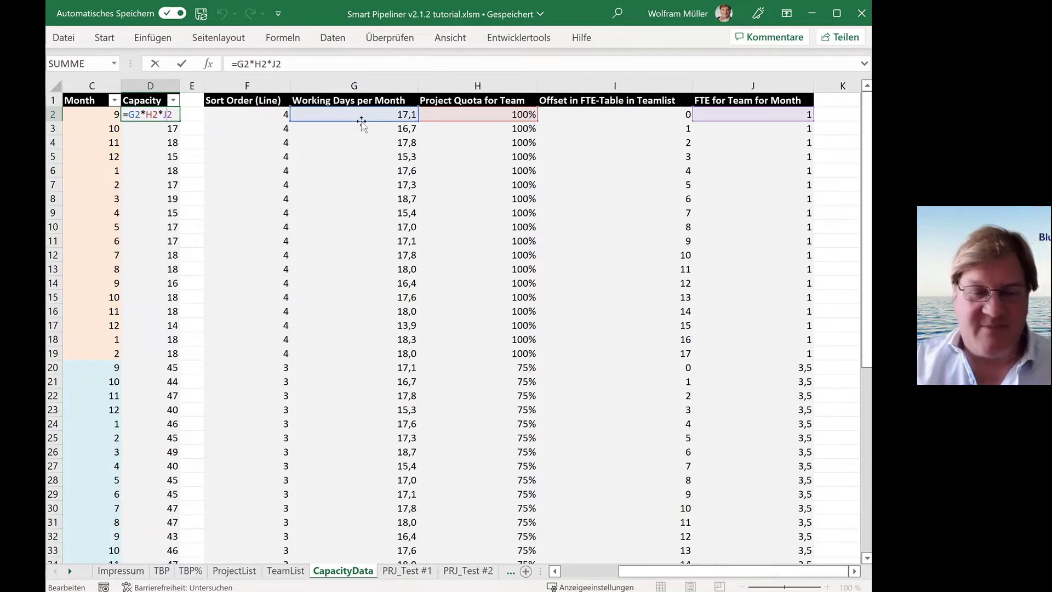
pyautogui.press('Escape')
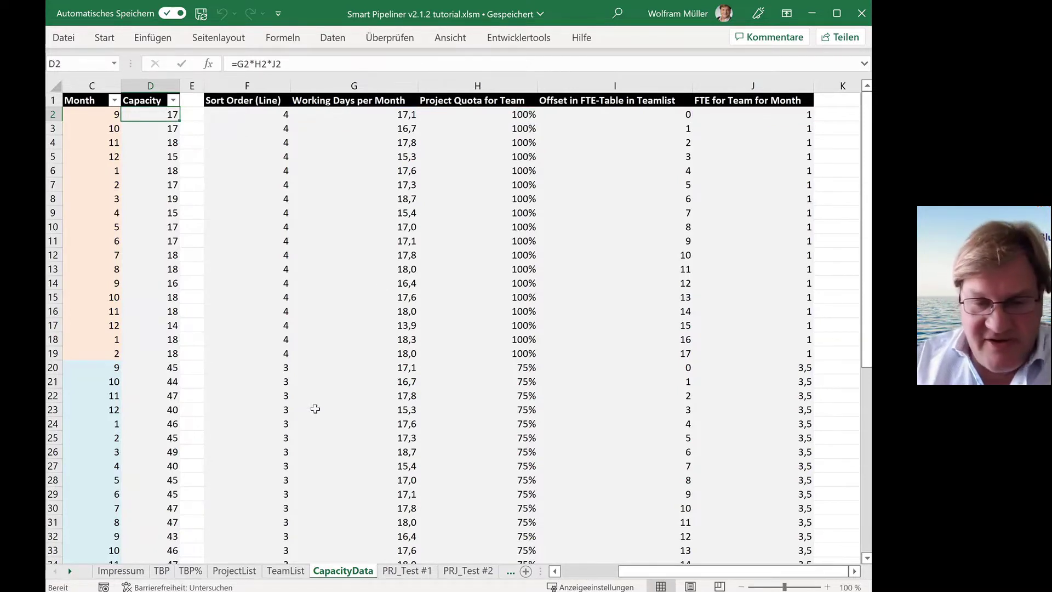
# Step: Open the CapacityModel sheet and examine the working days per year after bank holidays, illness and vacation in F3
pyautogui.click(70, 571)
pyautogui.click(70, 572)
pyautogui.click(71, 572)
pyautogui.click(70, 572)
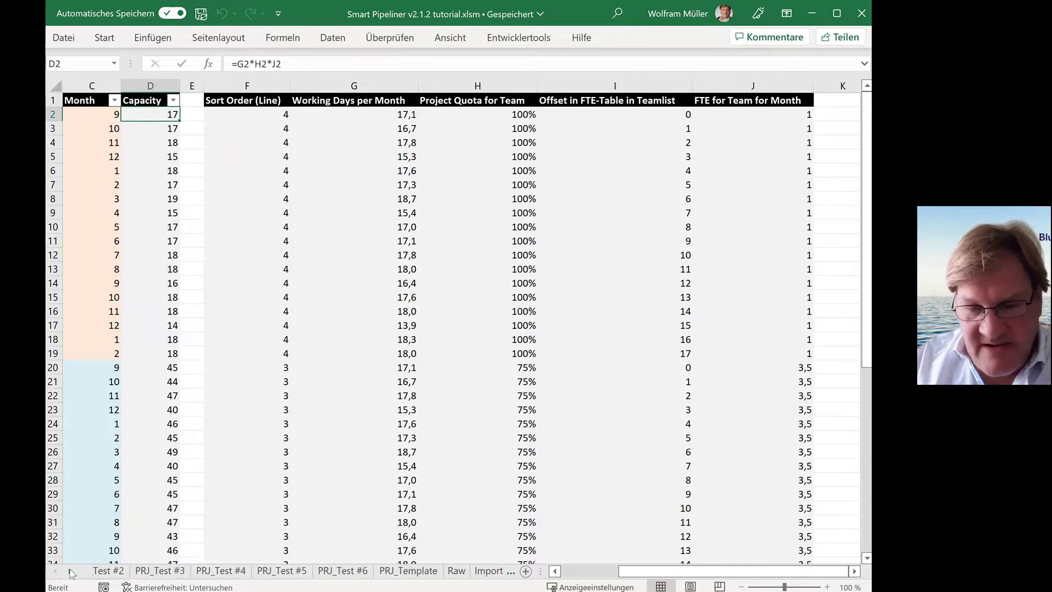
pyautogui.click(70, 572)
pyautogui.click(70, 572)
pyautogui.click(71, 571)
pyautogui.click(70, 571)
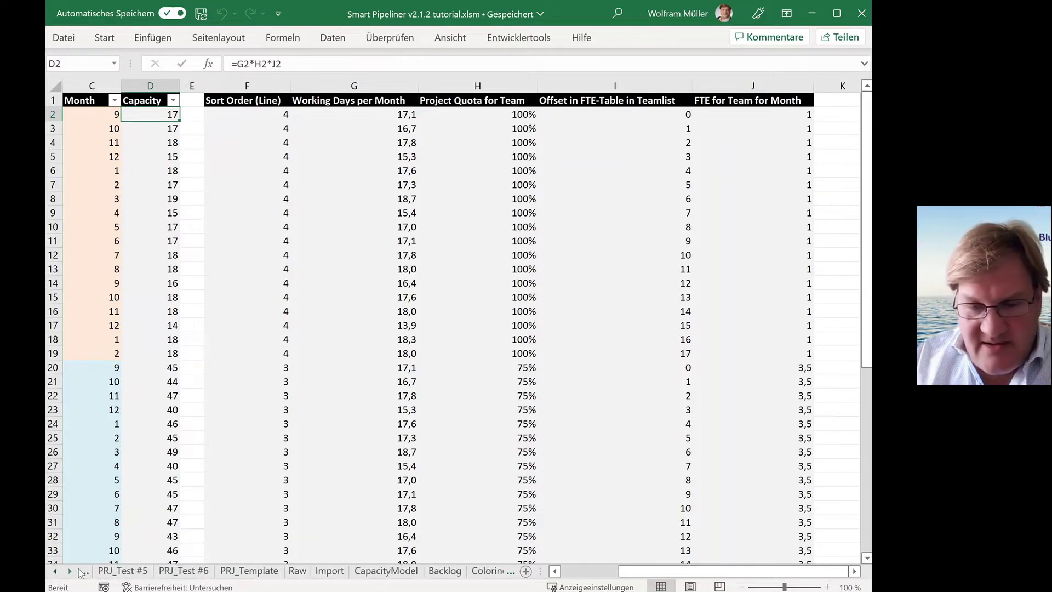
pyautogui.click(380, 572)
pyautogui.click(663, 121)
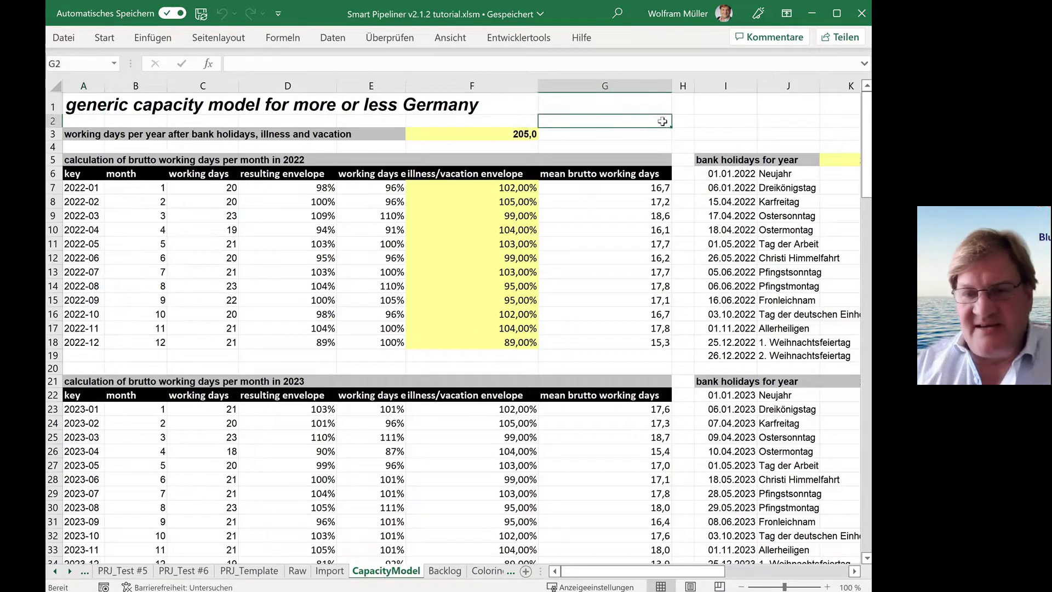
pyautogui.press('Left')
pyautogui.press('Down')
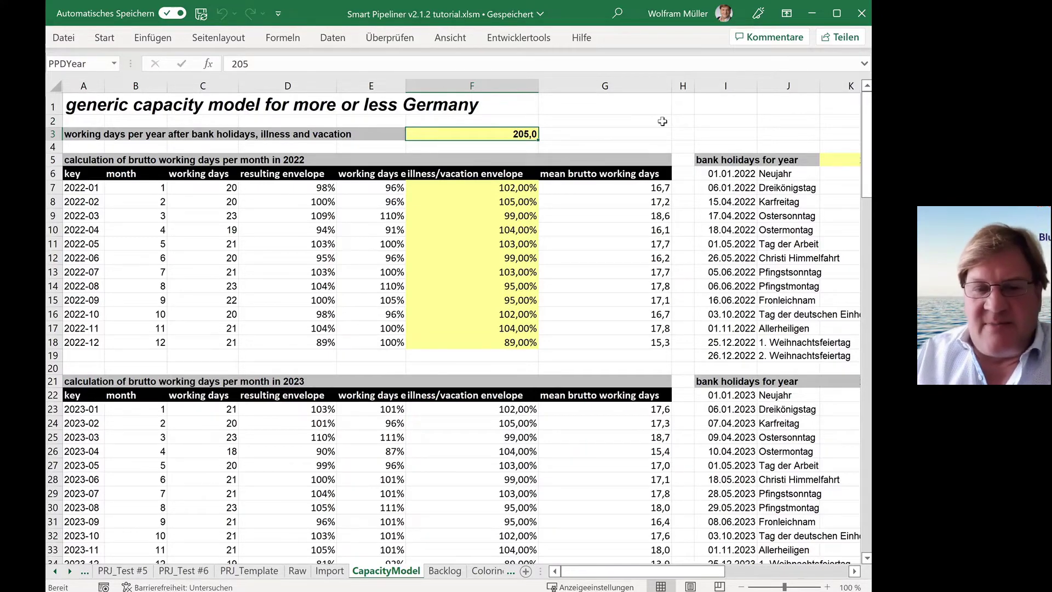
# Step: Look across the 2022-01 row from the illness/vacation envelope to the working days formula in C7
pyautogui.press('Down')
pyautogui.press('Down')
pyautogui.press('Down')
pyautogui.press('Down')
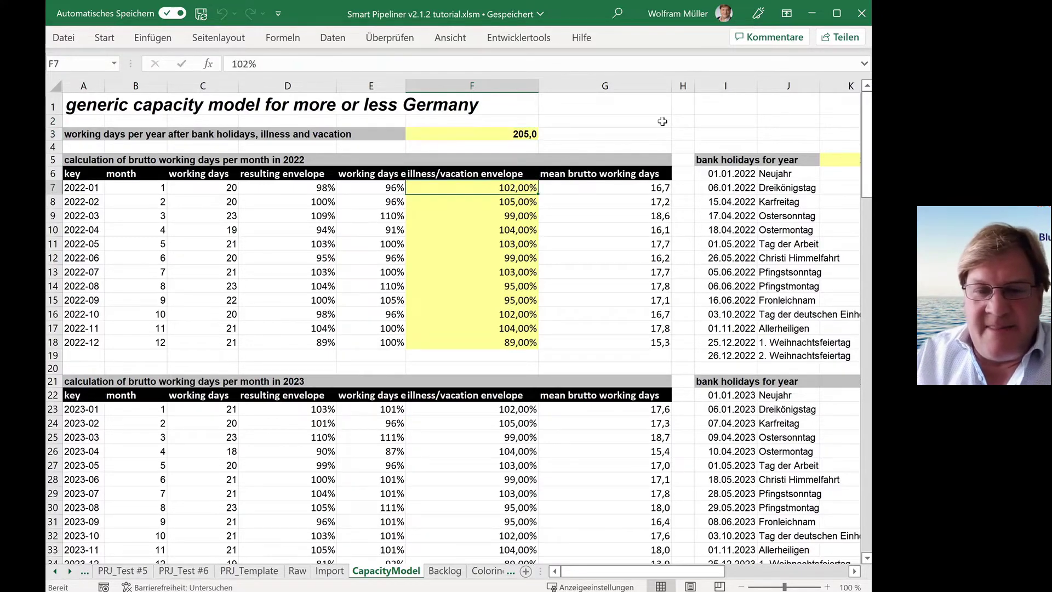
pyautogui.press('Left')
pyautogui.press('Left')
pyautogui.press('Left')
pyautogui.press('Left')
pyautogui.press('Left')
pyautogui.press('Right')
pyautogui.press('Right')
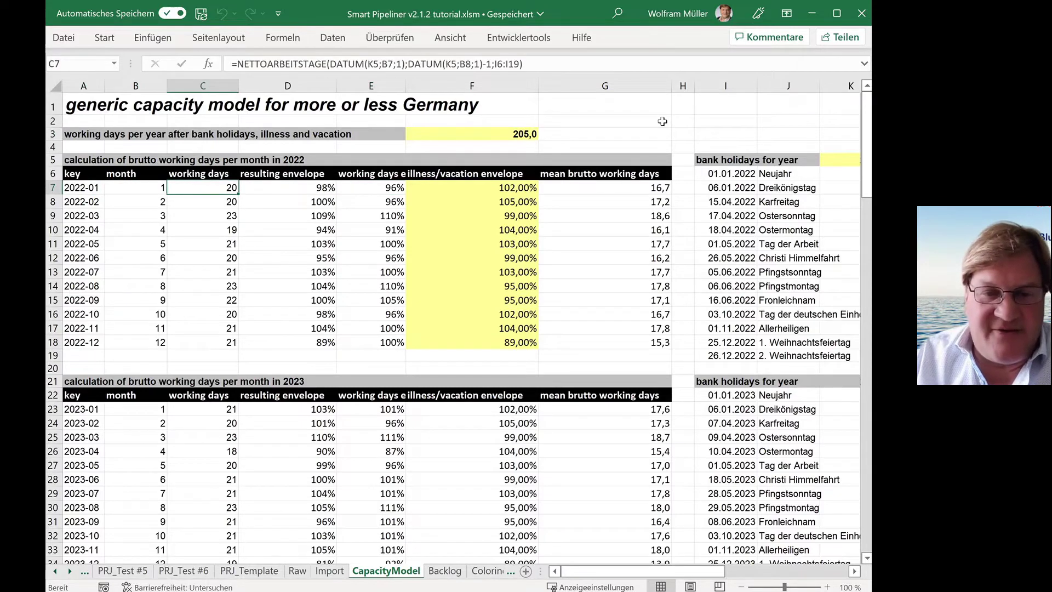
# Step: Go through the 2022 working days formulas from C7 down to C17 and return to the January row
pyautogui.press('Down')
pyautogui.press('Down')
pyautogui.press('Down')
pyautogui.press('Down')
pyautogui.press('Down')
pyautogui.press('Down')
pyautogui.press('Down')
pyautogui.press('Down')
pyautogui.press('Down')
pyautogui.press('Down')
pyautogui.press('Down')
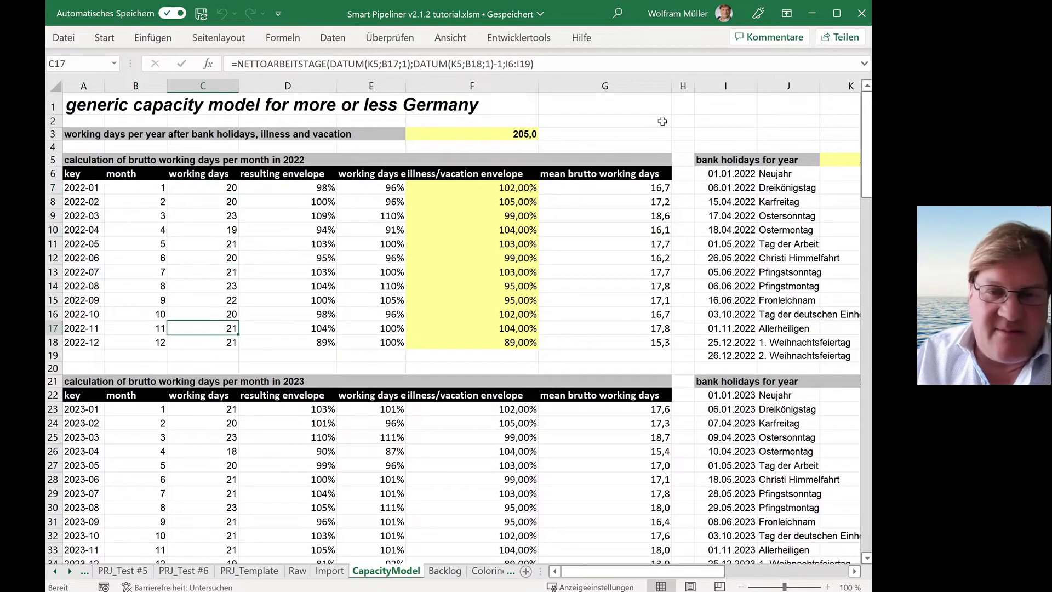
pyautogui.press('Up')
pyautogui.press('Up')
pyautogui.press('Up')
pyautogui.press('Up')
pyautogui.press('Up')
pyautogui.press('Up')
pyautogui.press('Up')
pyautogui.press('Up')
pyautogui.press('Up')
pyautogui.press('Up')
pyautogui.press('Up')
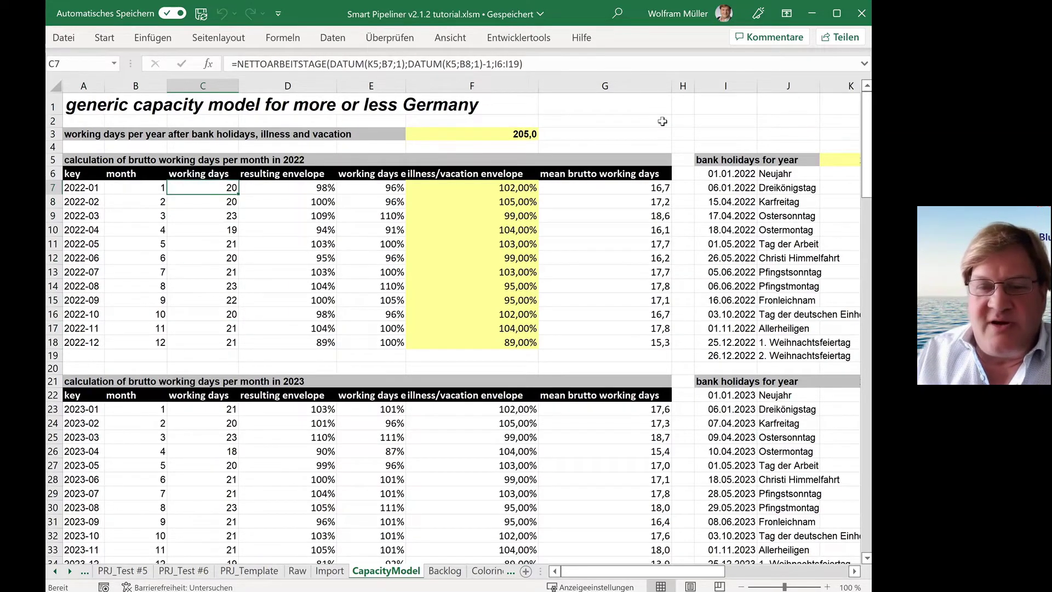
# Step: Examine the list of bank holidays for the year 2022 next to the monthly calculation table
pyautogui.press('Right')
pyautogui.press('Right')
pyautogui.press('Right')
pyautogui.press('Right')
pyautogui.press('Right')
pyautogui.press('Right')
pyautogui.press('Right')
pyautogui.press('Right')
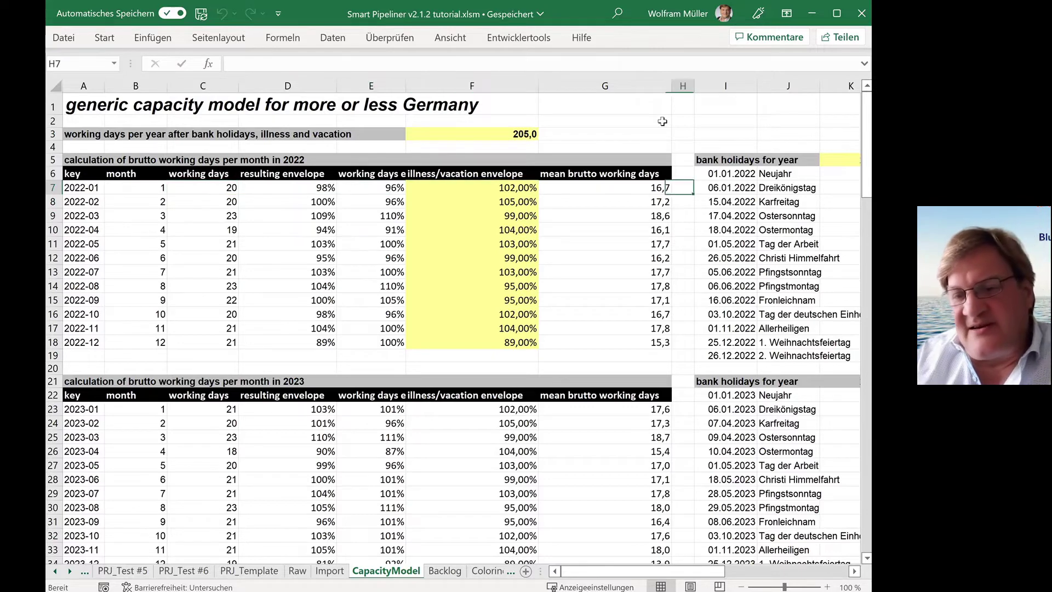
pyautogui.press('Right')
pyautogui.press('Left')
pyautogui.press('Up')
pyautogui.press('Up')
pyautogui.press('Left')
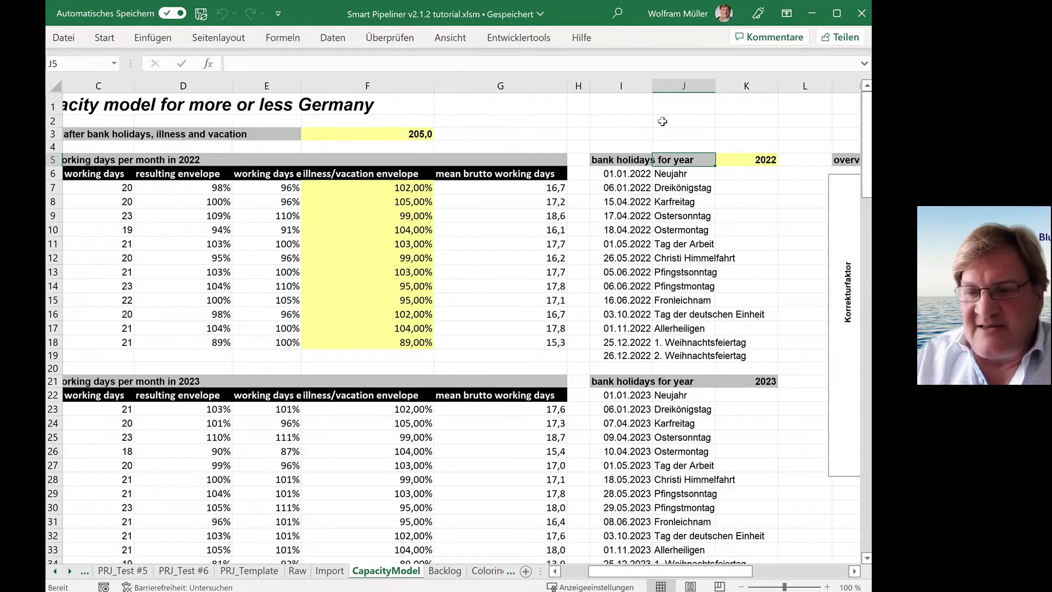
pyautogui.press('Left')
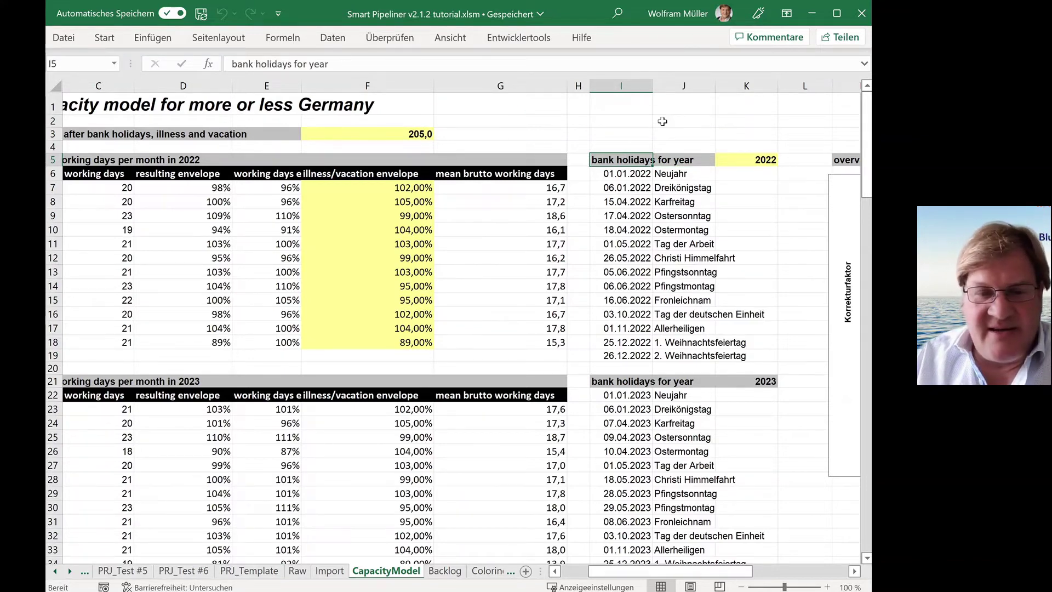
# Step: Trace from the April 2022 bank holidays back to the working days formula for 2022-04 in C10
pyautogui.press('Down')
pyautogui.press('Down')
pyautogui.press('Down')
pyautogui.press('Down')
pyautogui.press('Down')
pyautogui.press('Left')
pyautogui.press('Left')
pyautogui.press('Left')
pyautogui.press('Left')
pyautogui.press('Left')
pyautogui.press('Left')
pyautogui.press('Left')
pyautogui.press('Left')
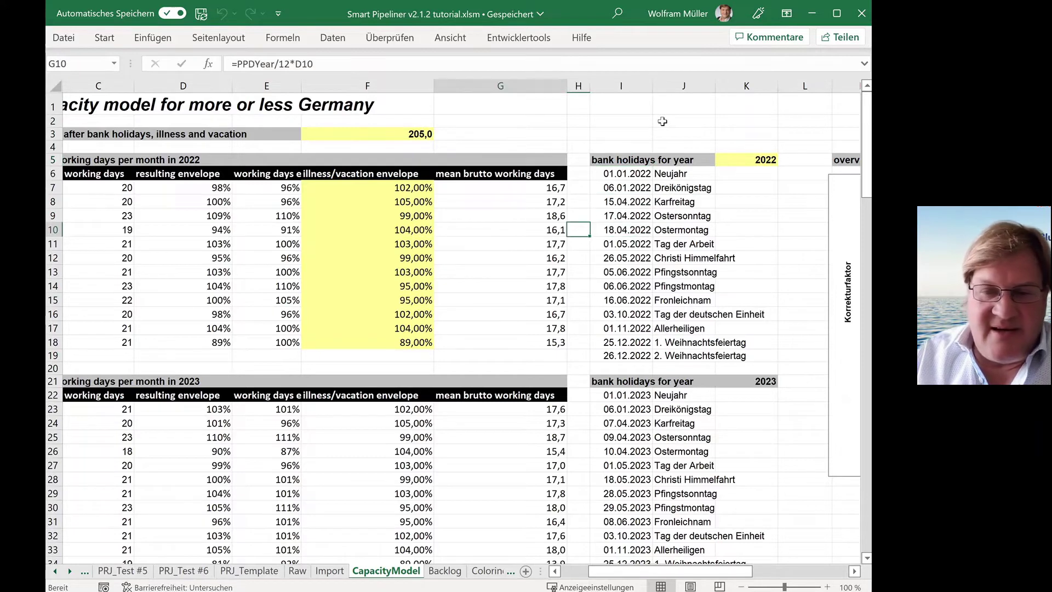
pyautogui.press('Right')
pyautogui.press('Right')
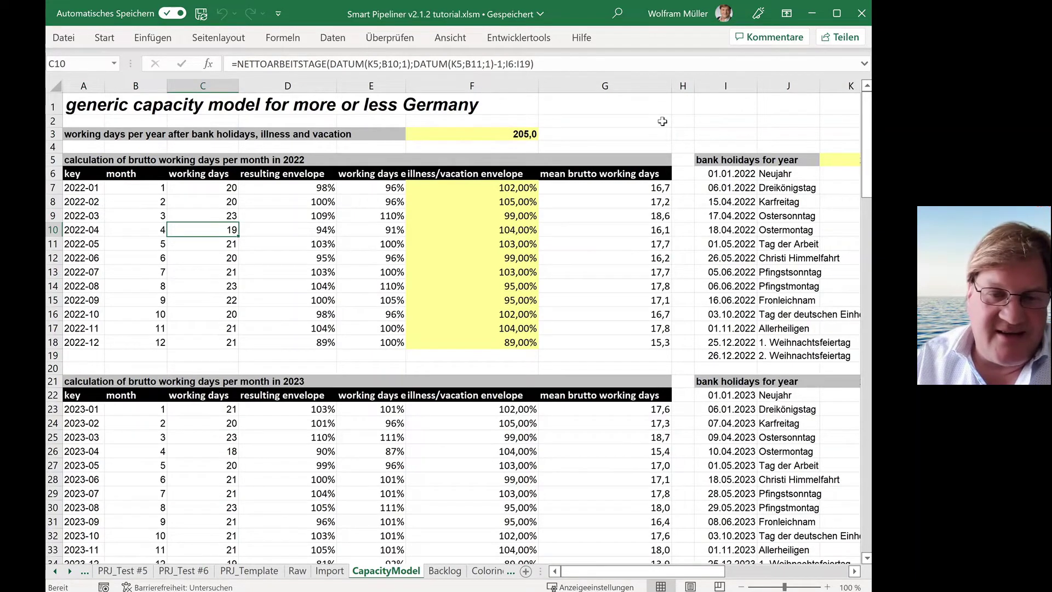
# Step: Examine the 2022-04 row across its key, month, working days, envelope and mean brutto working days columns
pyautogui.press('Right')
pyautogui.press('Right')
pyautogui.press('Left')
pyautogui.press('Left')
pyautogui.press('Left')
pyautogui.press('Left')
pyautogui.press('Right')
pyautogui.press('Right')
pyautogui.press('Right')
pyautogui.press('Right')
pyautogui.press('Right')
pyautogui.press('Right')
pyautogui.press('Right')
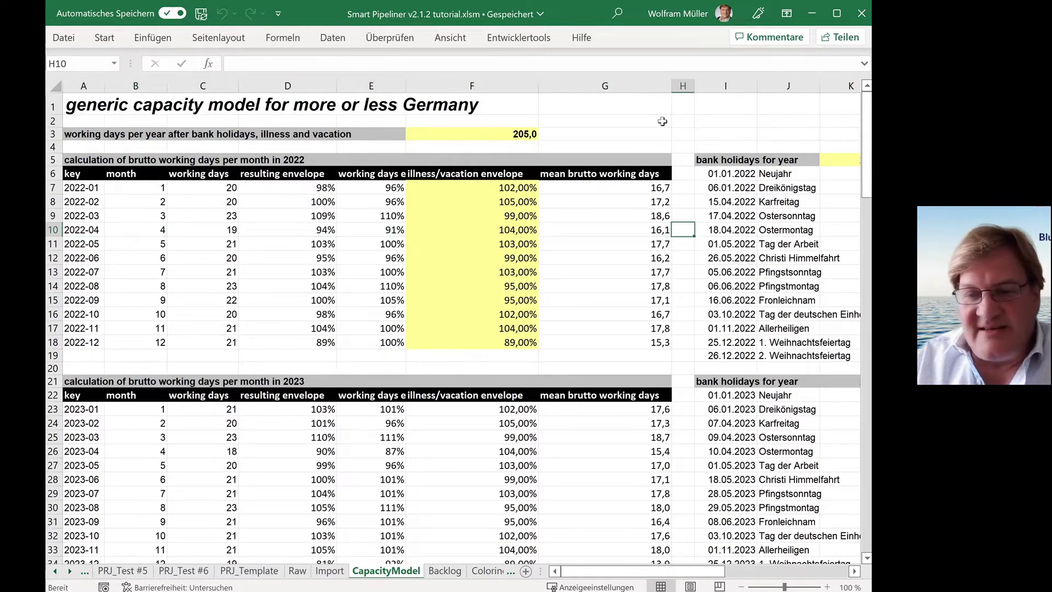
# Step: Examine the 2022 illness/vacation envelope percentages from its column heading down to August in F14
pyautogui.press('Left')
pyautogui.press('Left')
pyautogui.press('Up')
pyautogui.press('Up')
pyautogui.press('Up')
pyautogui.press('Up')
pyautogui.press('Down')
pyautogui.press('Down')
pyautogui.press('Down')
pyautogui.press('Down')
pyautogui.press('Down')
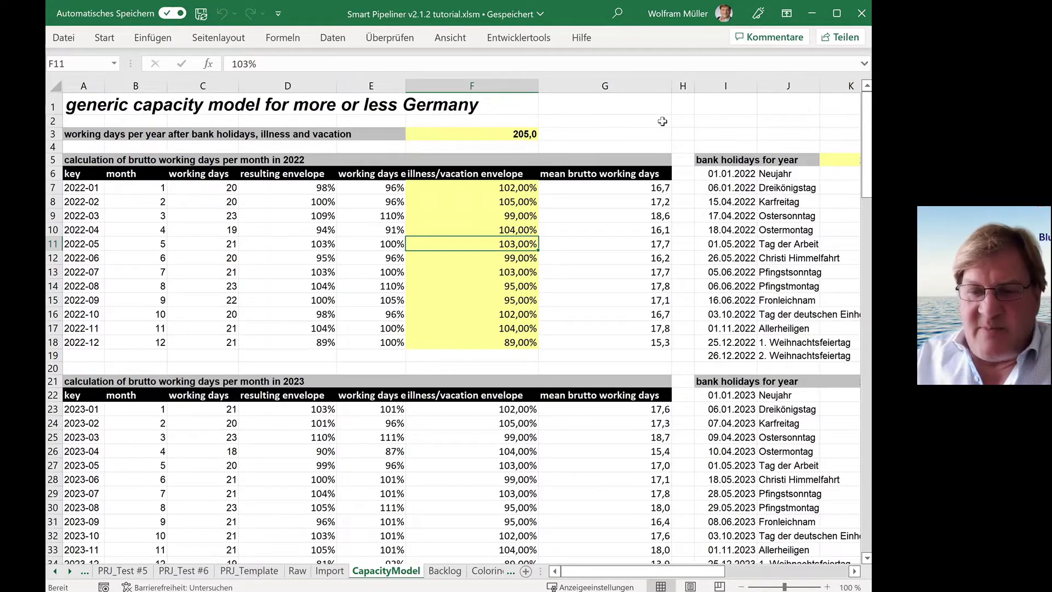
pyautogui.press('Down')
pyautogui.press('Down')
pyautogui.press('Down')
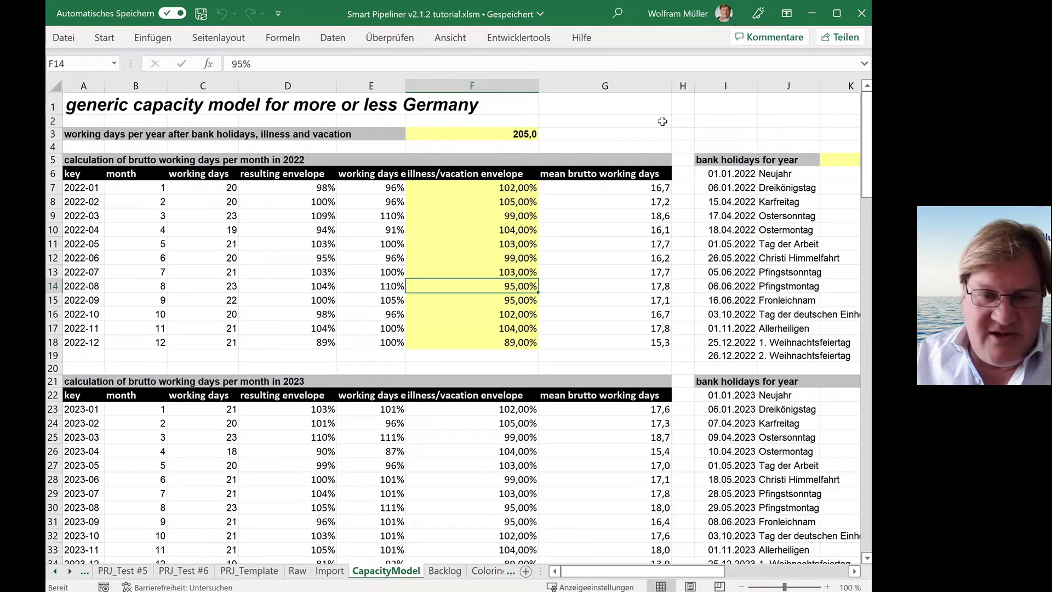
pyautogui.press('Down')
pyautogui.press('Up')
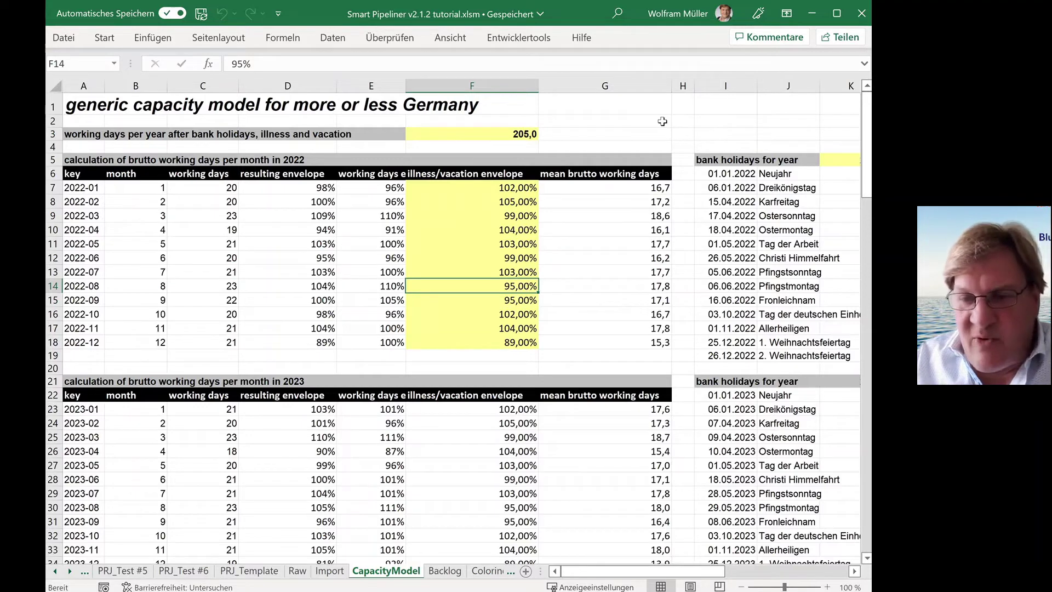
# Step: Examine the illness/vacation envelope percentages for the last months of 2022, ending at December in F18
pyautogui.press('Down')
pyautogui.press('Down')
pyautogui.press('Down')
pyautogui.press('Down')
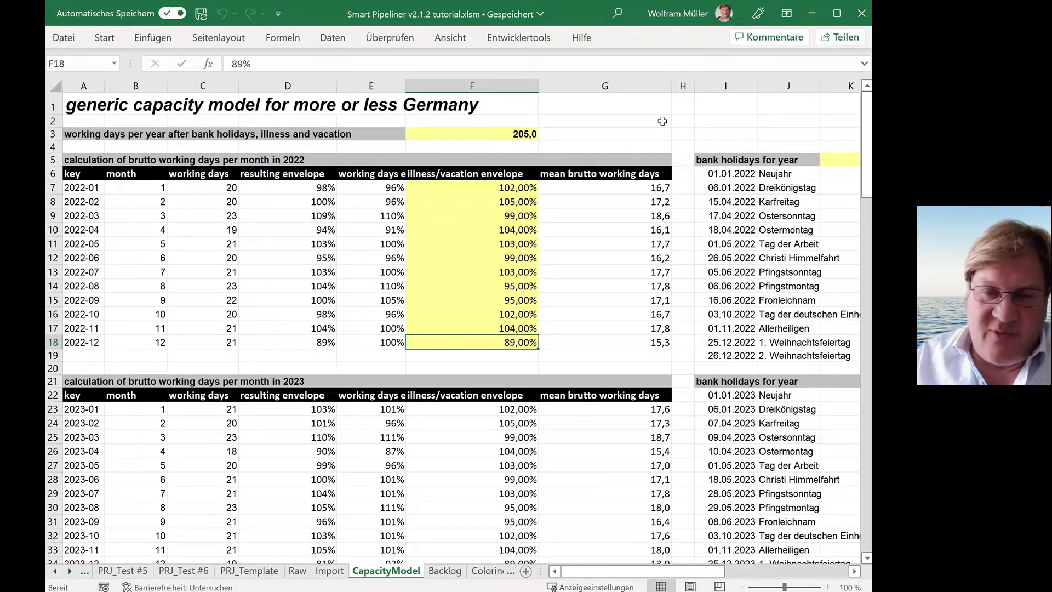
pyautogui.press('Up')
pyautogui.press('Up')
pyautogui.press('Up')
pyautogui.press('Up')
pyautogui.press('Down')
pyautogui.press('Down')
pyautogui.press('Down')
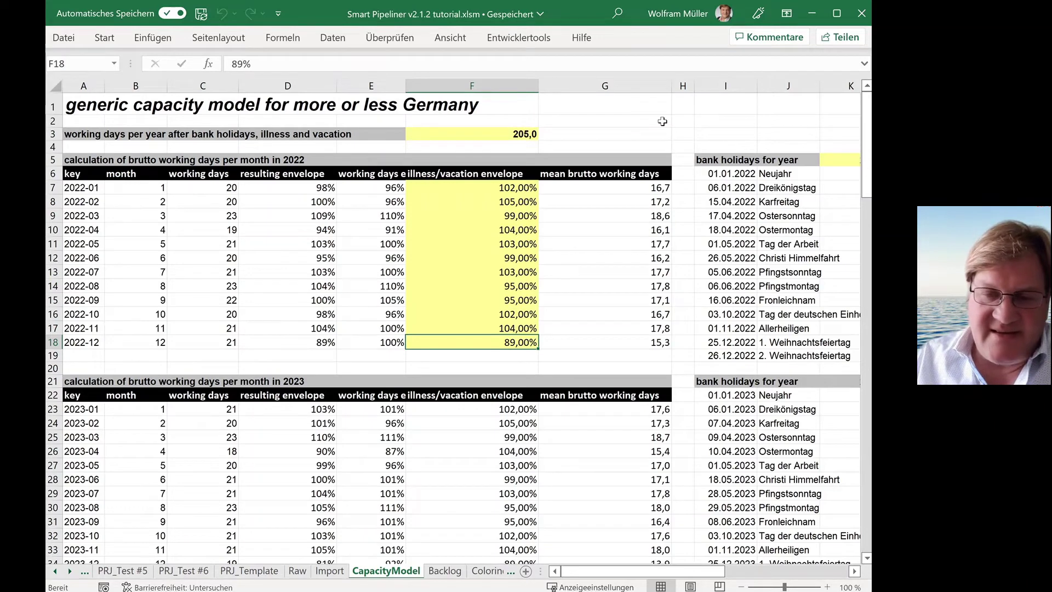
# Step: Go back up through the 2022 illness/vacation envelope from December to January in F7
pyautogui.press('Right')
pyautogui.press('Left')
pyautogui.press('Up')
pyautogui.press('Up')
pyautogui.press('Up')
pyautogui.press('Up')
pyautogui.press('Up')
pyautogui.press('Up')
pyautogui.press('Up')
pyautogui.press('Up')
pyautogui.press('Up')
pyautogui.press('Up')
pyautogui.press('Up')
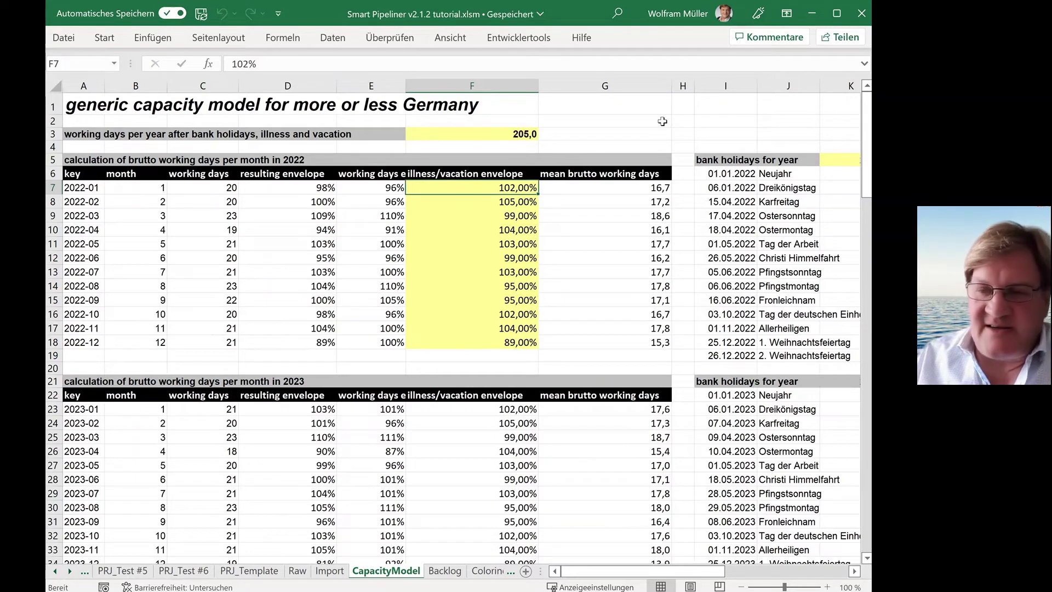
# Step: Examine the January 2022 row from the illness/vacation envelope across to the bank holidays and return to F7
pyautogui.press('Right')
pyautogui.press('Right')
pyautogui.press('Right')
pyautogui.press('Right')
pyautogui.press('Right')
pyautogui.press('Left')
pyautogui.press('Left')
pyautogui.press('Left')
pyautogui.press('Left')
pyautogui.press('Left')
pyautogui.press('Right')
pyautogui.press('Left')
# Step: Examine the 2022 illness/vacation envelope month by month from January down to December in F18
pyautogui.press('Down')
pyautogui.press('Down')
pyautogui.press('Down')
pyautogui.press('Down')
pyautogui.press('Down')
pyautogui.press('Down')
pyautogui.press('Down')
pyautogui.press('Down')
pyautogui.press('Down')
pyautogui.press('Down')
pyautogui.press('Down')
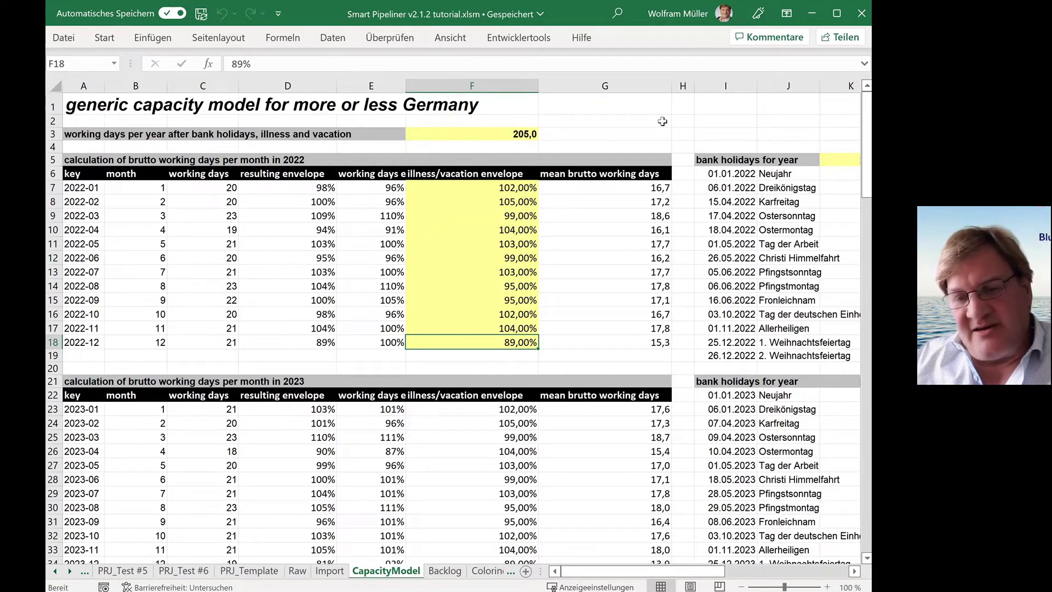
# Step: Go back up the 2022 illness/vacation envelope from December to January
pyautogui.press('Up')
pyautogui.press('Up')
pyautogui.press('Up')
pyautogui.press('Up')
pyautogui.press('Up')
pyautogui.press('Up')
pyautogui.press('Up')
pyautogui.press('Up')
pyautogui.press('Up')
pyautogui.press('Up')
pyautogui.press('Up')
# Step: Examine the 2022 working days formulas in column C from January down to December in C18
pyautogui.press('Left')
pyautogui.press('Left')
pyautogui.press('Left')
pyautogui.press('Left')
pyautogui.press('Right')
pyautogui.press('Down')
pyautogui.press('Down')
pyautogui.press('Down')
pyautogui.press('Down')
pyautogui.press('Down')
pyautogui.press('Down')
pyautogui.press('Down')
pyautogui.press('Down')
pyautogui.press('Down')
pyautogui.press('Down')
pyautogui.press('Down')
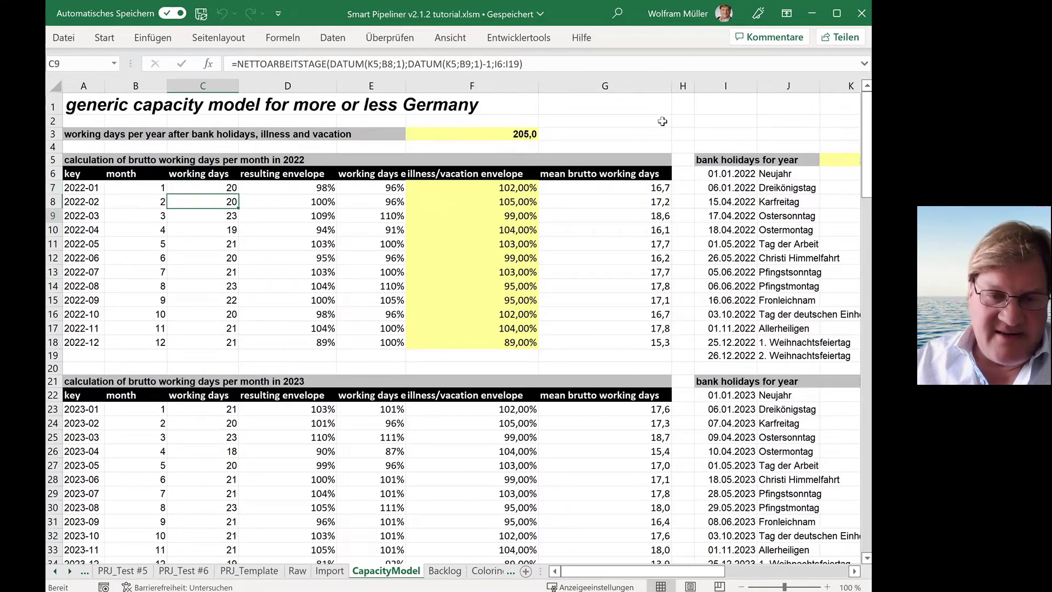
# Step: Examine the December 2022 row from working days across to the bank holidays list, ending at K18
pyautogui.press('Right')
pyautogui.press('Right')
pyautogui.press('Right')
pyautogui.press('Right')
pyautogui.press('Right')
pyautogui.press('Right')
pyautogui.press('Right')
pyautogui.press('Right')
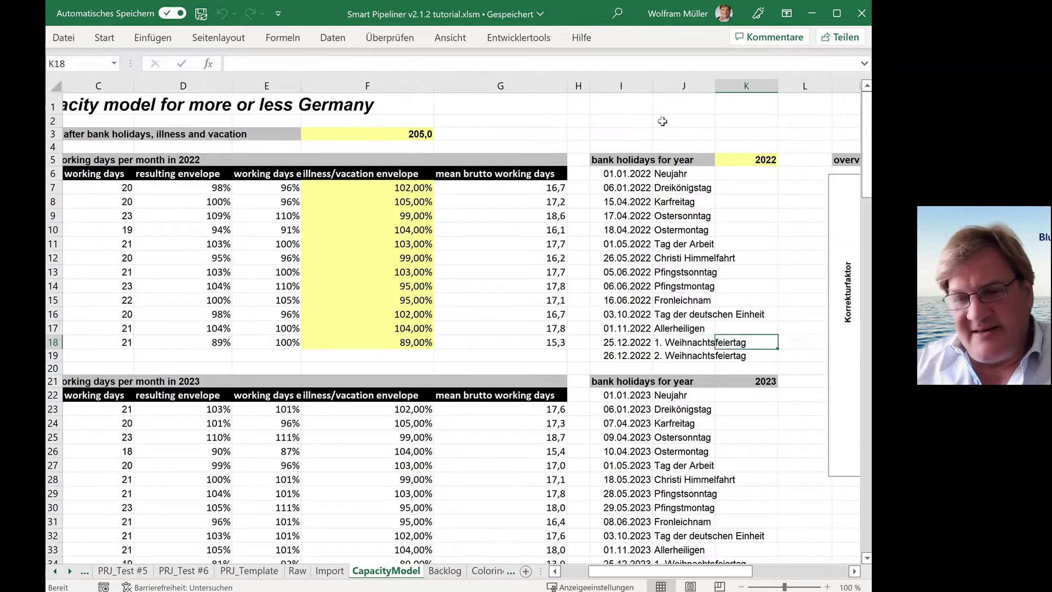
# Step: Return to December's illness/vacation envelope in F18 and review the column upward to January in F7
pyautogui.press('Left')
pyautogui.press('Left')
pyautogui.press('Left')
pyautogui.press('Left')
pyautogui.press('Left')
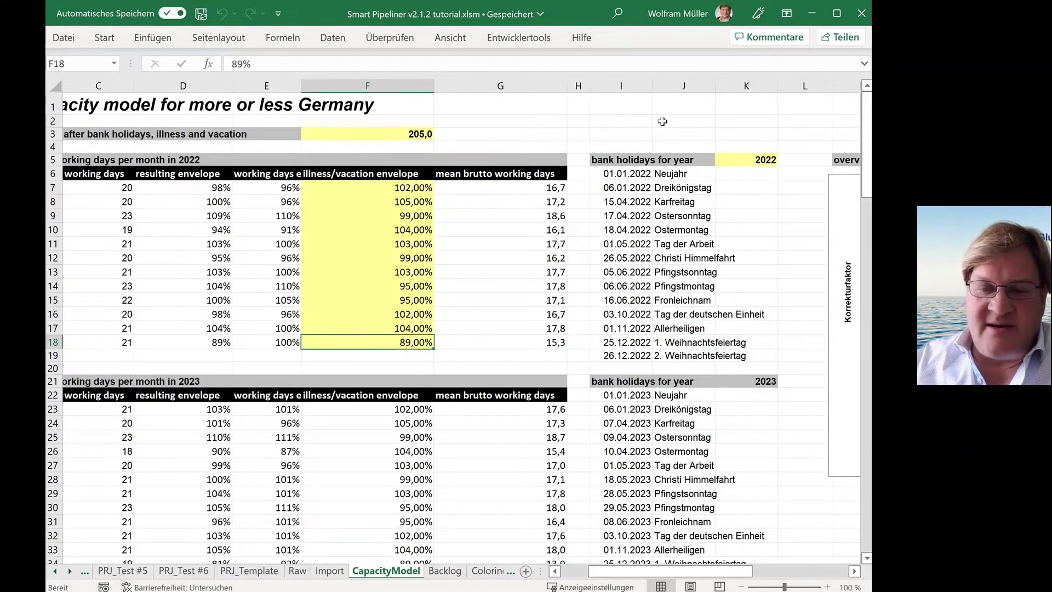
pyautogui.press('Up')
pyautogui.press('Up')
pyautogui.press('Up')
pyautogui.press('Up')
pyautogui.press('Up')
pyautogui.press('Up')
pyautogui.press('Up')
pyautogui.press('Up')
pyautogui.press('Up')
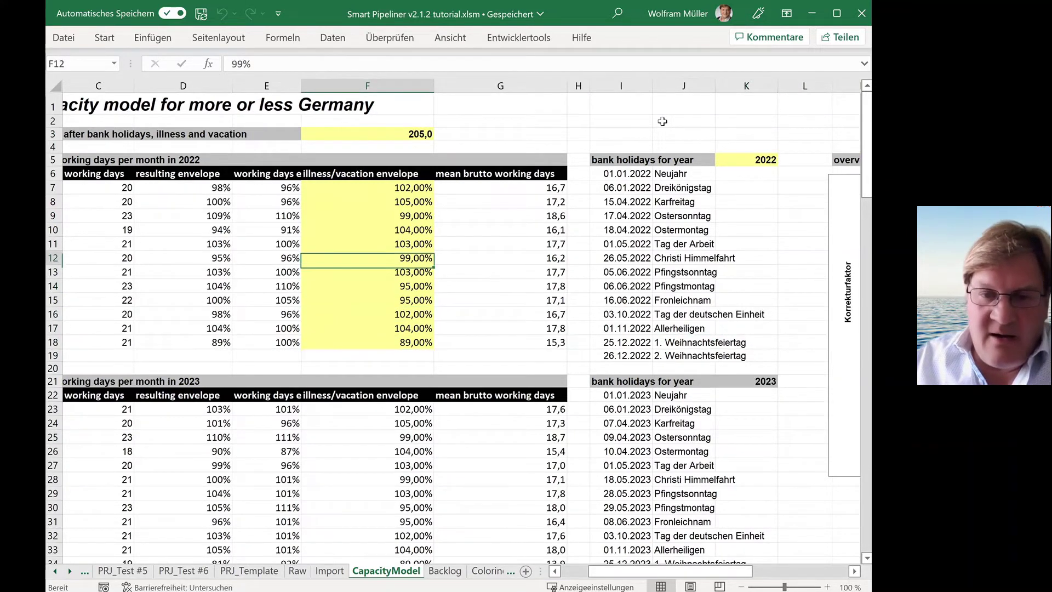
pyautogui.press('Up')
pyautogui.press('Up')
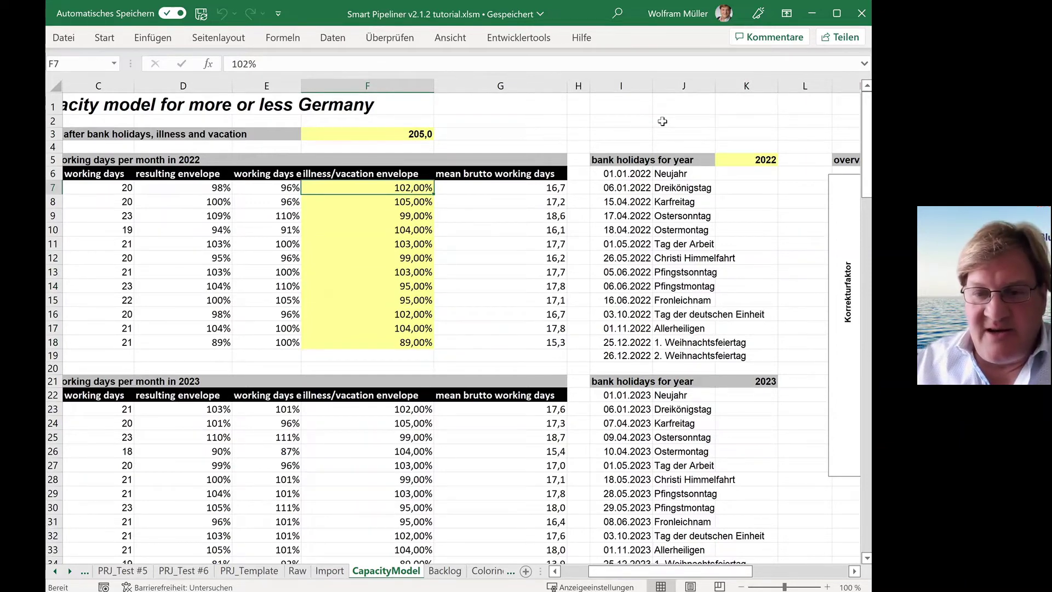
# Step: Examine the 2022 mean brutto working days formulas from January in G7 down to December in G18
pyautogui.press('Right')
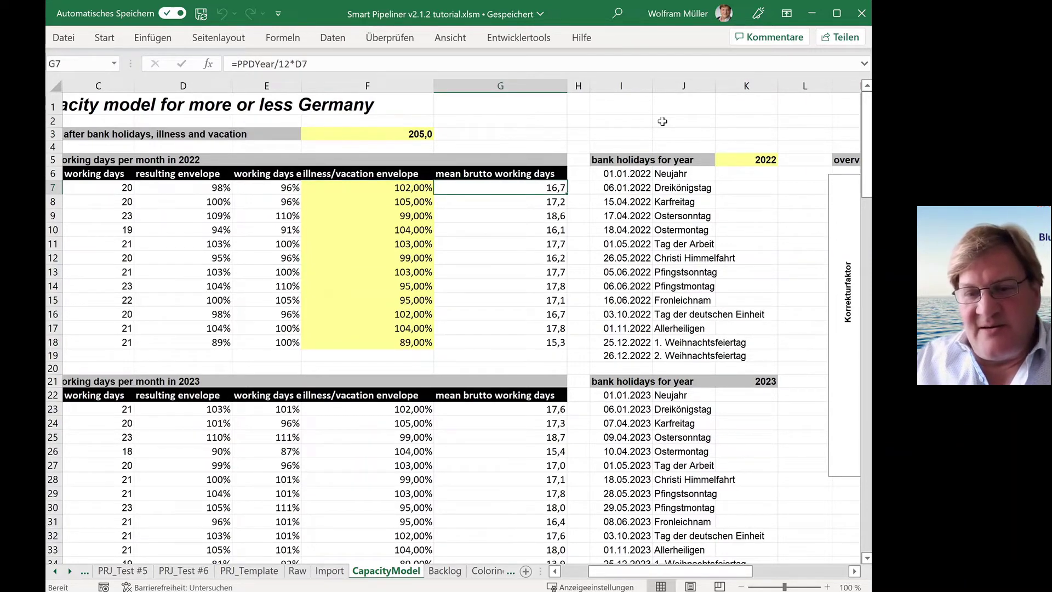
pyautogui.press('Down')
pyautogui.press('Down')
pyautogui.press('Down')
pyautogui.press('Down')
pyautogui.press('Down')
pyautogui.press('Down')
pyautogui.press('Down')
pyautogui.press('Down')
pyautogui.press('Down')
pyautogui.press('Down')
pyautogui.press('Down')
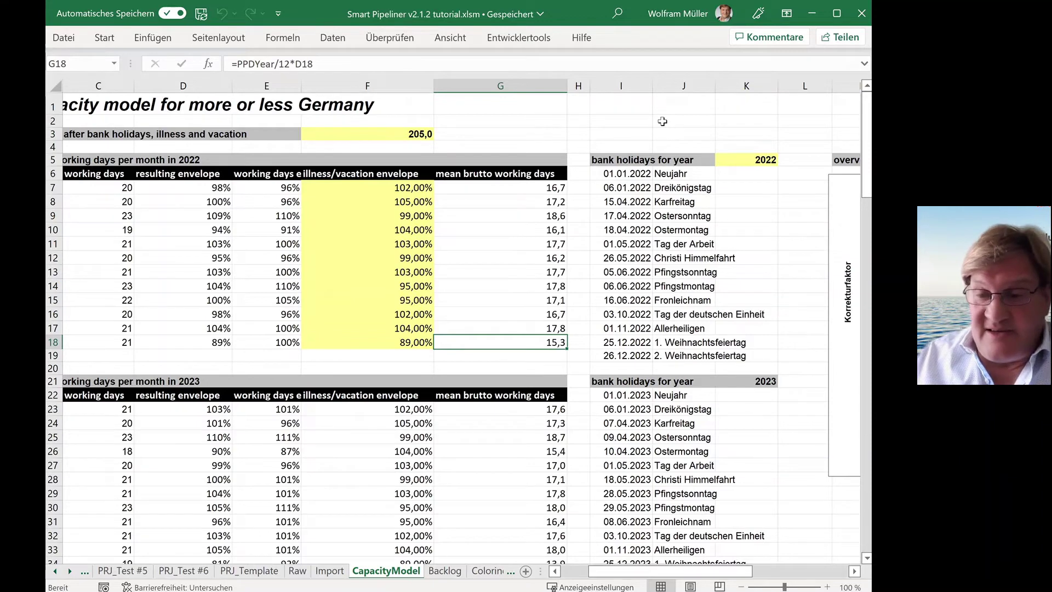
# Step: Examine the 2022 bank holiday dates in column I upward from row 18 to Ostersonntag in row 9
pyautogui.press('Right')
pyautogui.press('Right')
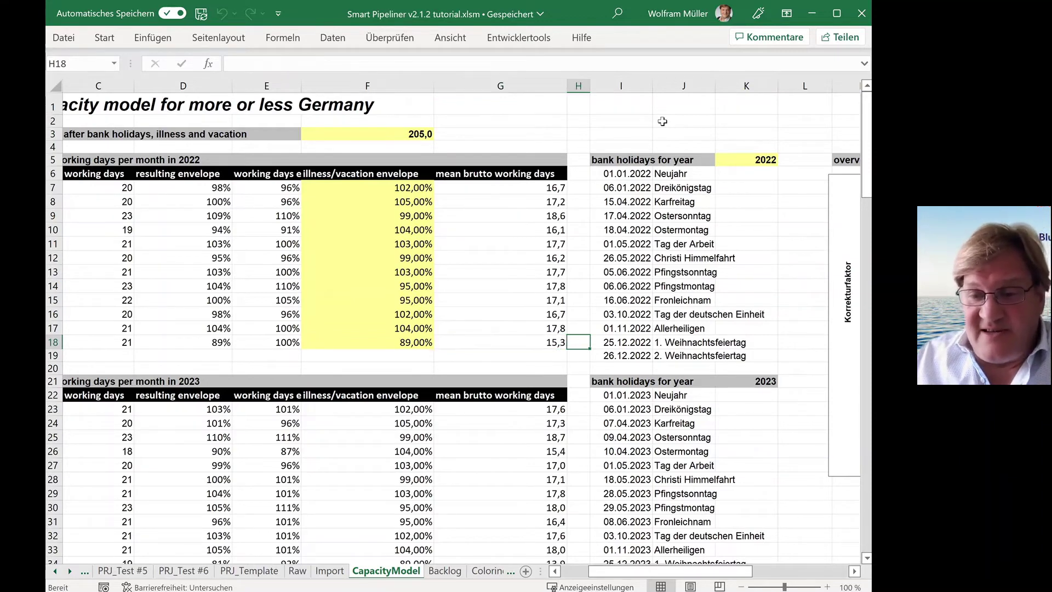
pyautogui.press('Up')
pyautogui.press('Up')
pyautogui.press('Up')
pyautogui.press('Up')
pyautogui.press('Up')
pyautogui.press('Up')
pyautogui.press('Up')
pyautogui.press('Up')
pyautogui.press('Up')
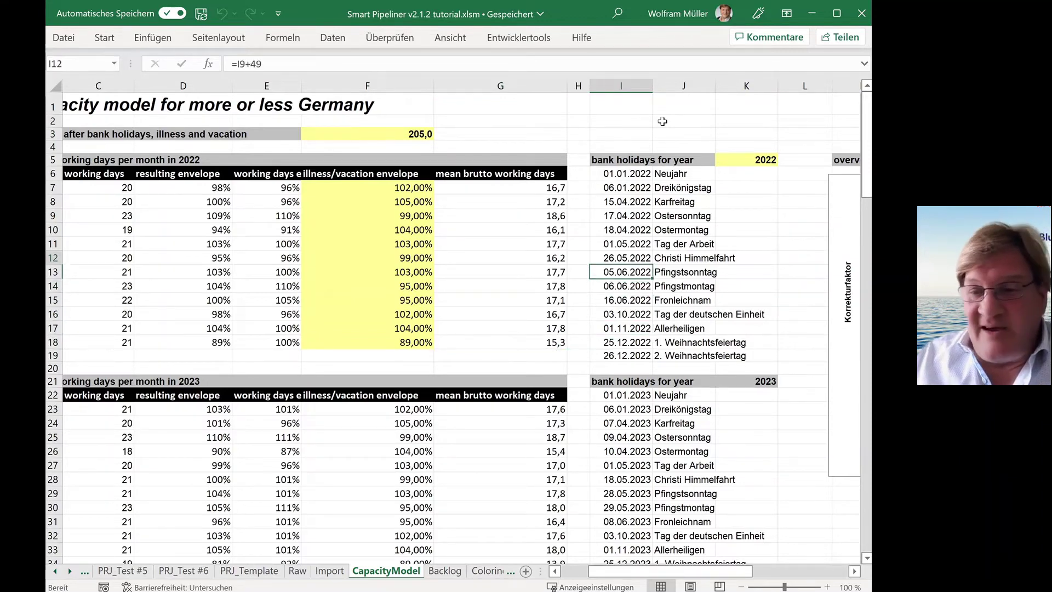
# Step: Bring the 2022 envelope curves overview chart fully into view and examine it, ending at S9
pyautogui.press('Right')
pyautogui.press('Right')
pyautogui.press('Right')
pyautogui.press('Right')
pyautogui.press('Right')
pyautogui.press('Right')
pyautogui.press('Right')
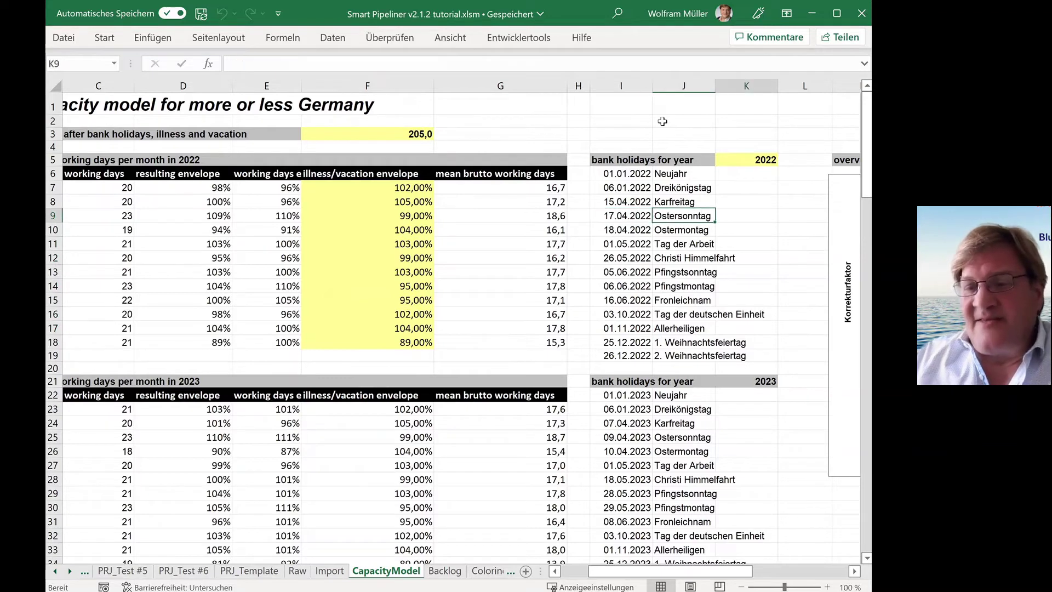
pyautogui.press('Right')
pyautogui.press('Right')
pyautogui.press('Right')
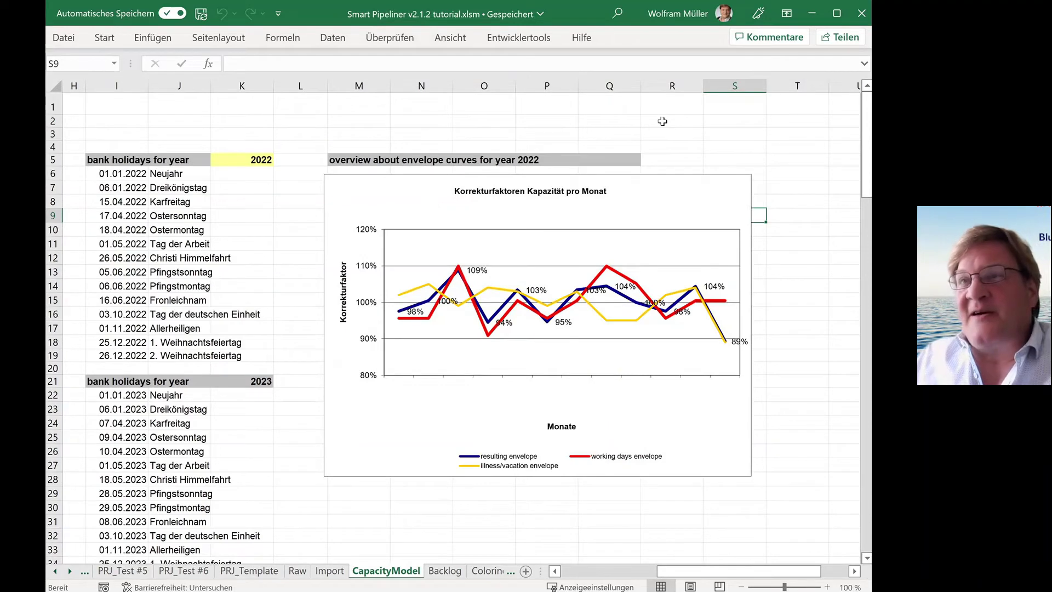
# Step: Return from the envelope chart to the 2022 calculation table and go to March's mean brutto working days in G9
pyautogui.press('Left')
pyautogui.press('Left')
pyautogui.press('Left')
pyautogui.press('Left')
pyautogui.press('Left')
pyautogui.press('Left')
pyautogui.press('Left')
pyautogui.press('Left')
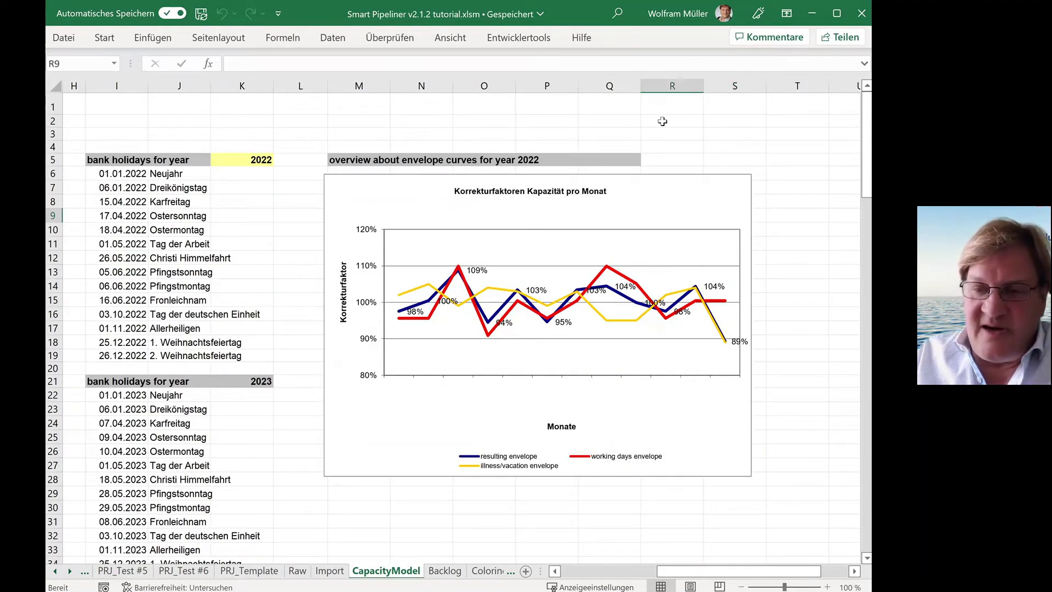
pyautogui.press('Left')
pyautogui.press('Left')
pyautogui.press('Left')
pyautogui.press('Left')
pyautogui.press('Left')
pyautogui.press('Left')
pyautogui.press('Left')
pyautogui.press('Left')
pyautogui.press('Left')
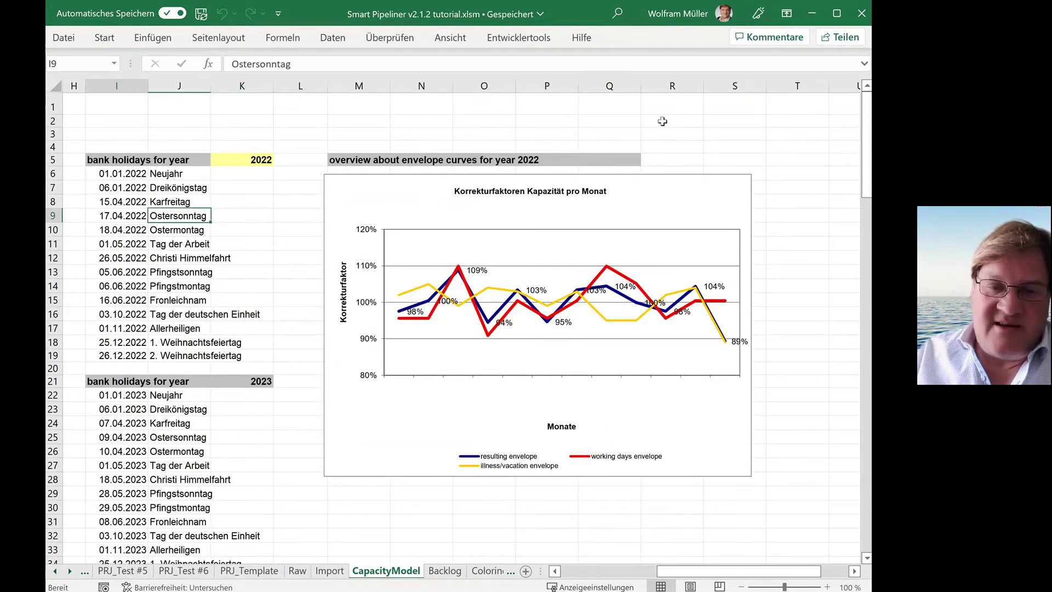
pyautogui.press('Right')
pyautogui.press('Right')
pyautogui.press('Right')
pyautogui.press('Right')
pyautogui.press('Right')
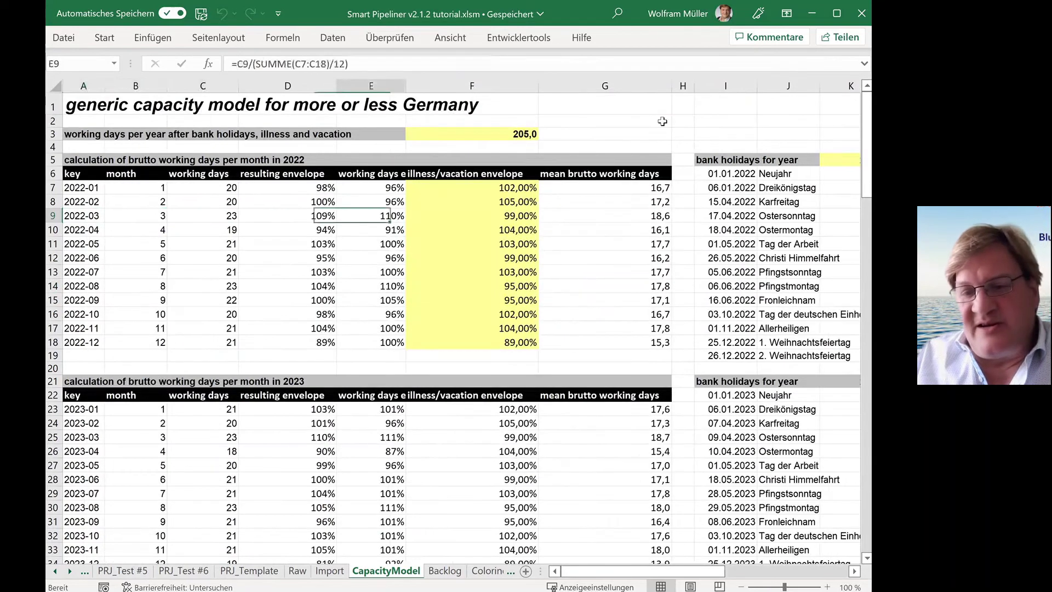
# Step: Review the 2022 mean brutto working days column from January again, ending at December in G18
pyautogui.press('Up')
pyautogui.press('Up')
pyautogui.press('Down')
pyautogui.press('Down')
pyautogui.press('Down')
pyautogui.press('Down')
pyautogui.press('Down')
pyautogui.press('Down')
pyautogui.press('Down')
pyautogui.press('Down')
pyautogui.press('Down')
pyautogui.press('Down')
pyautogui.press('Down')
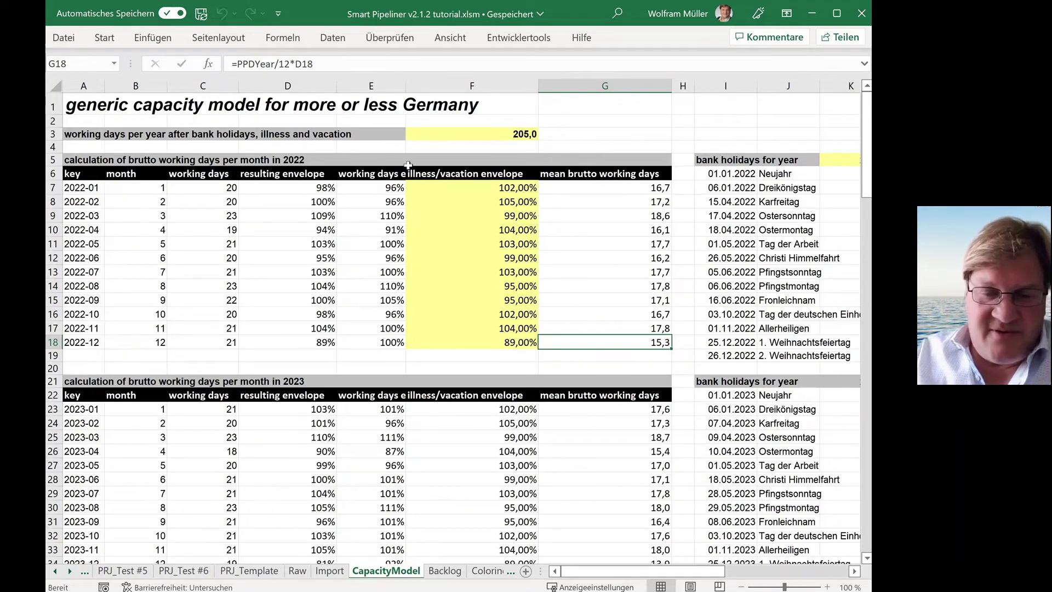
# Step: Switch back to the CapacityData sheet and go to the Month cell C15
pyautogui.click(55, 571)
pyautogui.click(55, 571)
pyautogui.click(55, 571)
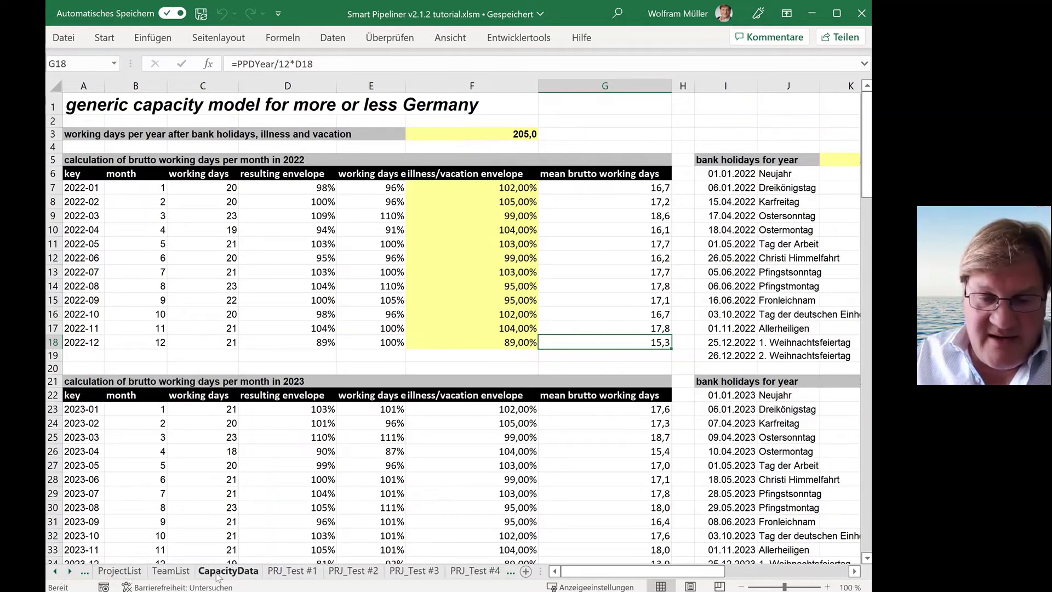
pyautogui.click(218, 571)
pyautogui.press('Down')
pyautogui.press('Left')
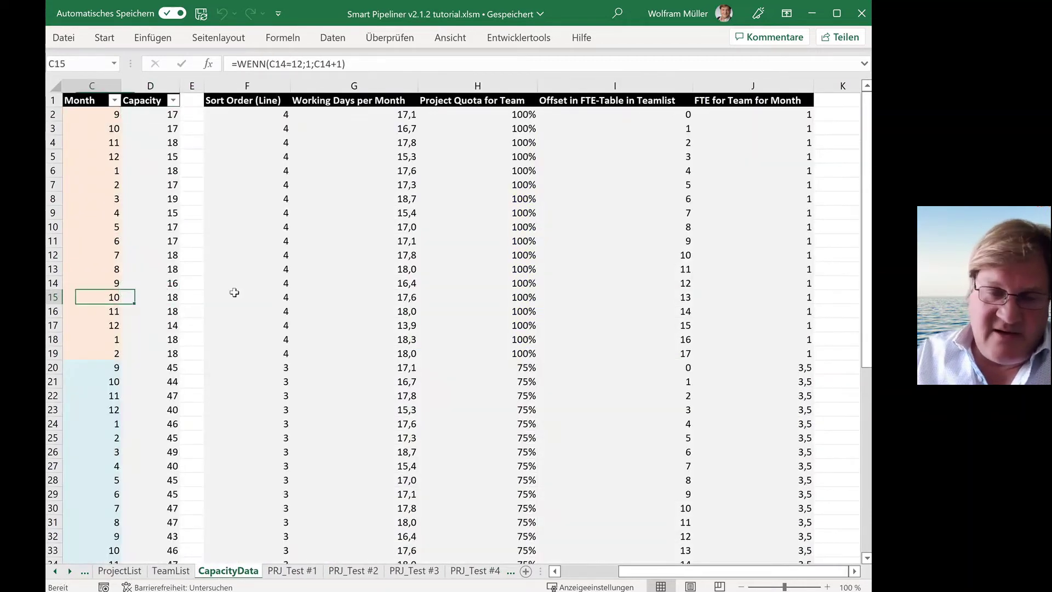
# Step: Bring the Team-ID and Year columns back into view and go to the DEV team's first Year cell, B20
pyautogui.press('Left')
pyautogui.press('Left')
pyautogui.press('Down')
pyautogui.press('Down')
pyautogui.press('Down')
pyautogui.press('Down')
pyautogui.press('Down')
pyautogui.press('Right')
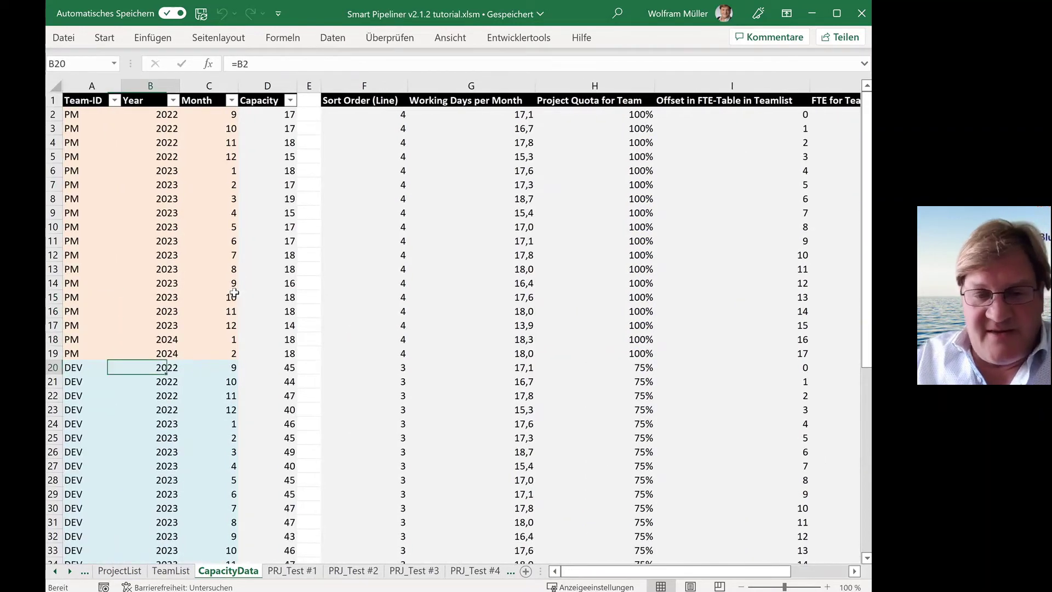
# Step: Review the DEV team's monthly Capacity values, ending at the July 2023 cell D30
pyautogui.press('Right')
pyautogui.press('Right')
pyautogui.press('Down')
pyautogui.press('Down')
pyautogui.press('Down')
pyautogui.press('Down')
pyautogui.press('Down')
pyautogui.press('Down')
pyautogui.press('Down')
pyautogui.press('Down')
pyautogui.press('Down')
pyautogui.press('Down')
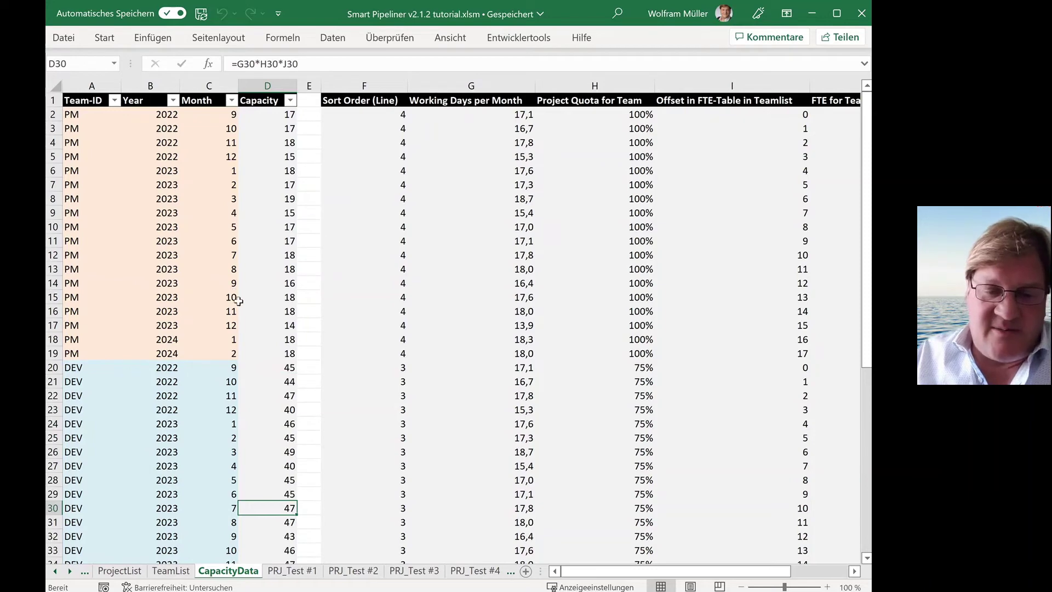
# Step: Switch to the TBP sheet and select Quality Assurance's capacity per month values for 2022-09 to 2023-08, C12:N12
pyautogui.click(59, 572)
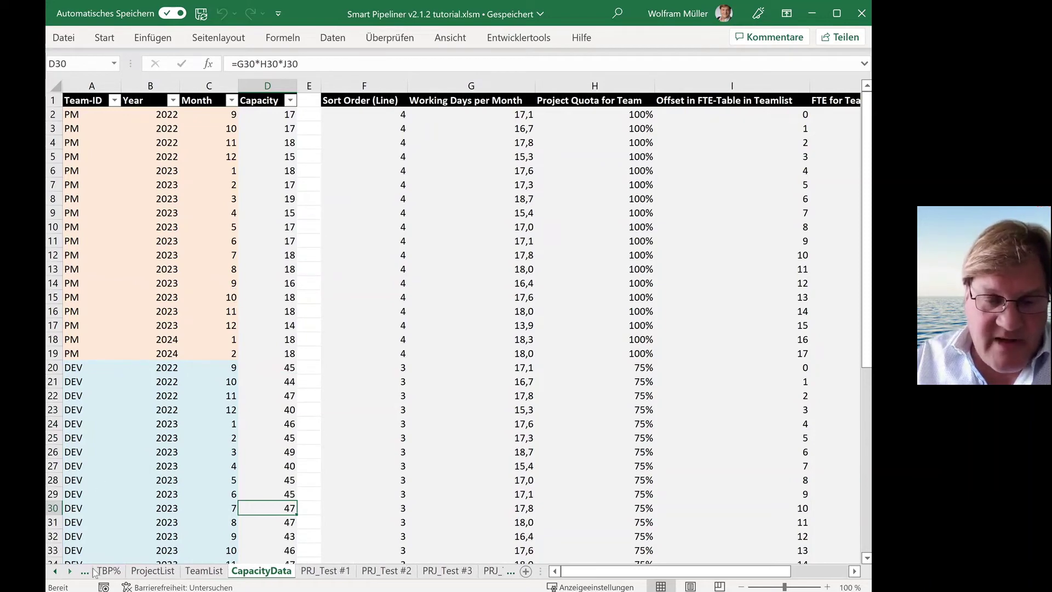
pyautogui.click(56, 573)
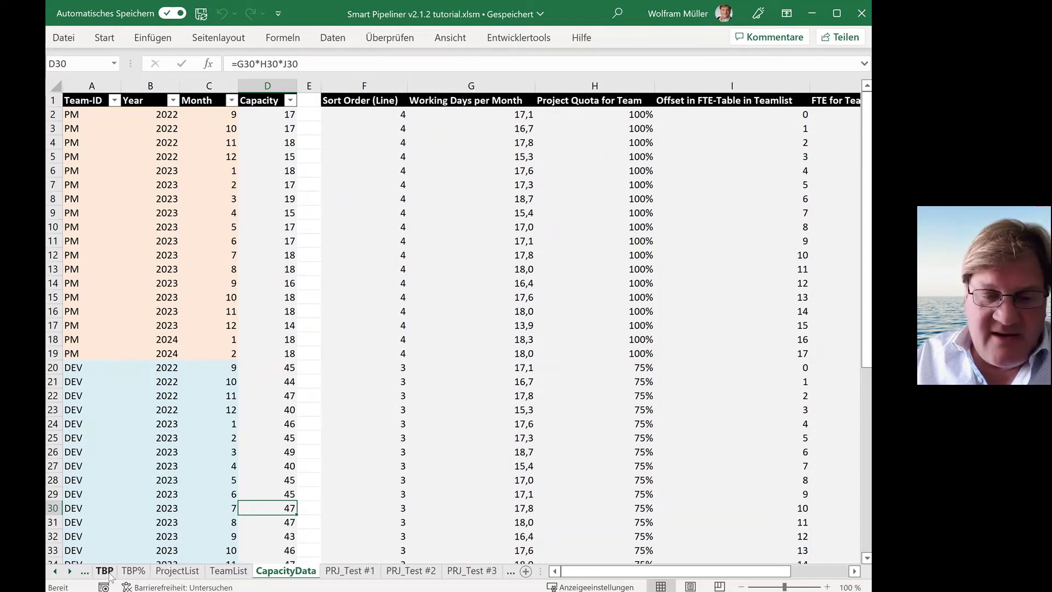
pyautogui.click(104, 570)
pyautogui.moveTo(386, 226); pyautogui.dragTo(764, 225)
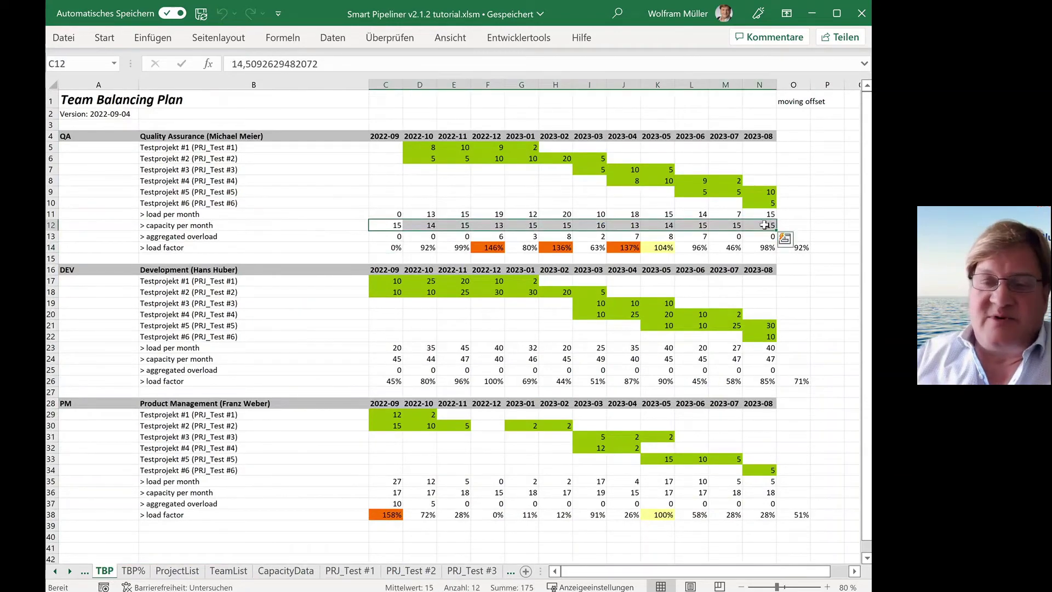